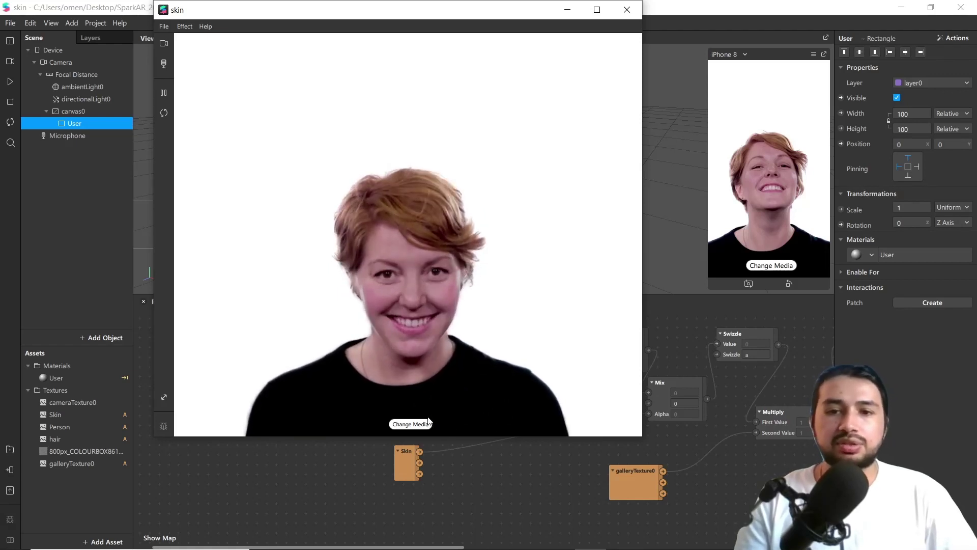
left_click(410, 424)
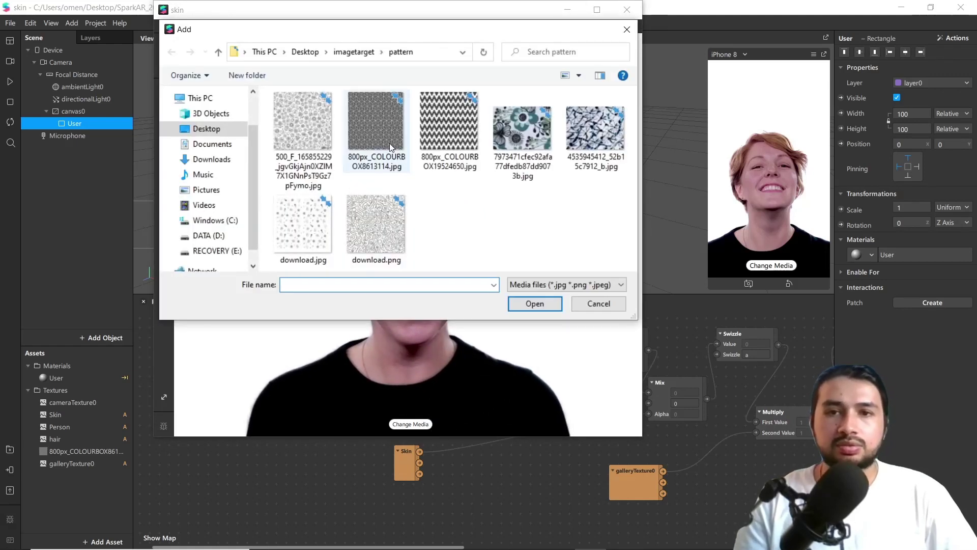
double_click(389, 142)
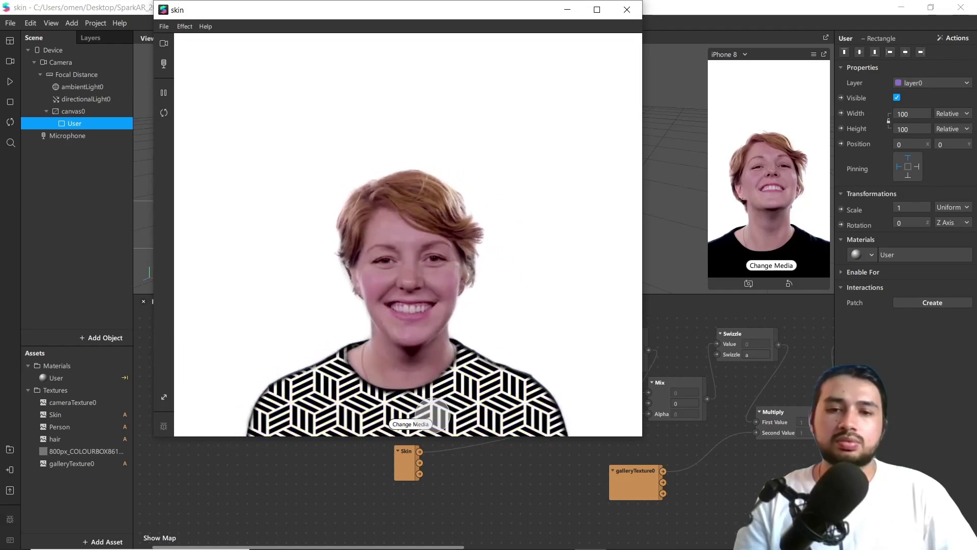
left_click(425, 423)
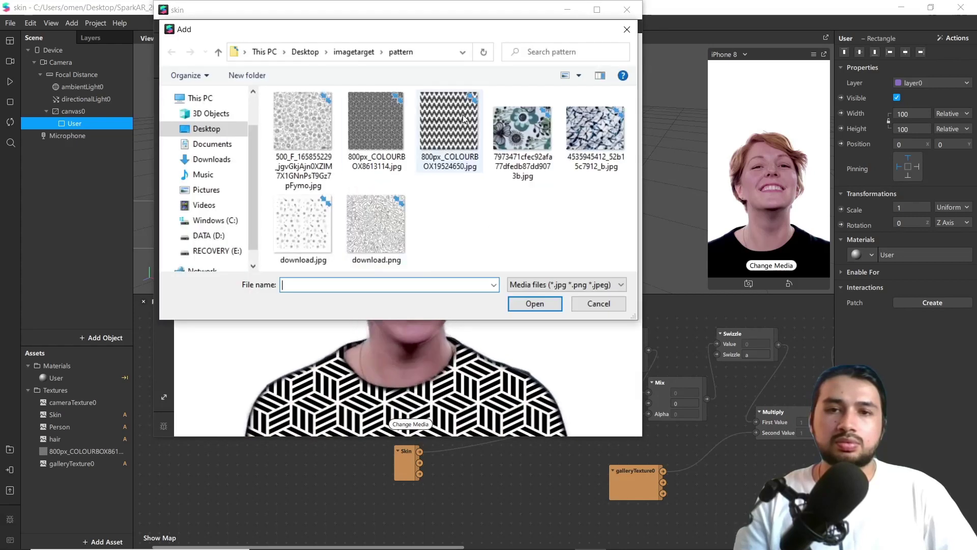
double_click(574, 132)
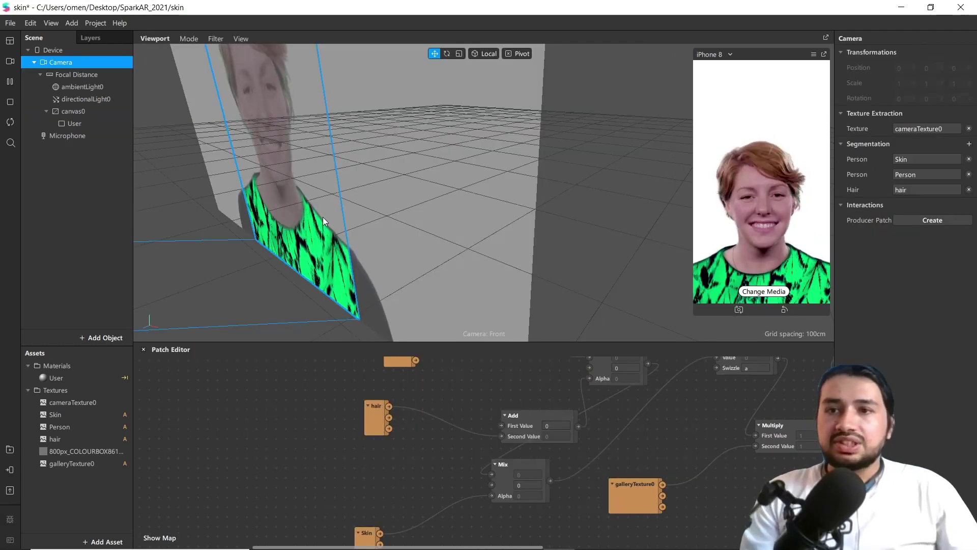
Start a new blank project and maximize its window
left_click(13, 25)
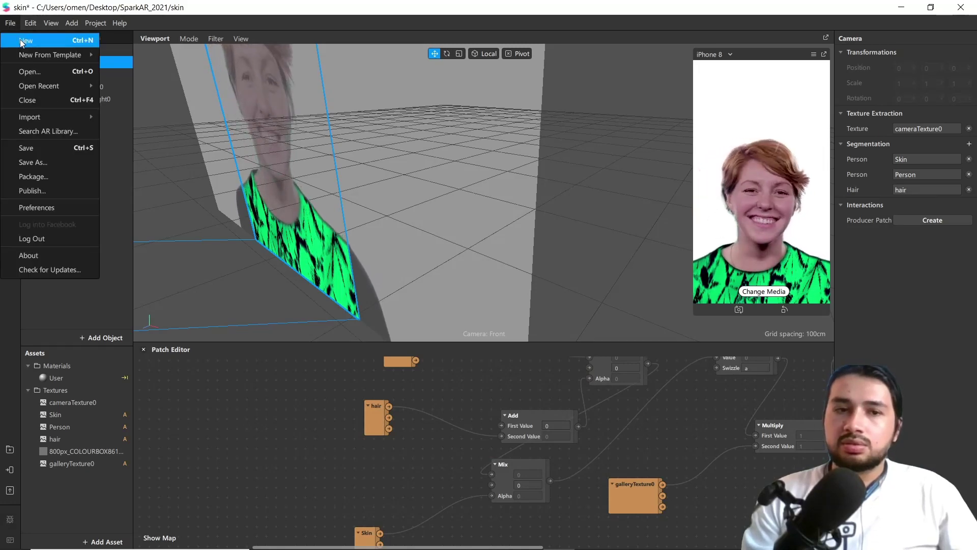
left_click(21, 40)
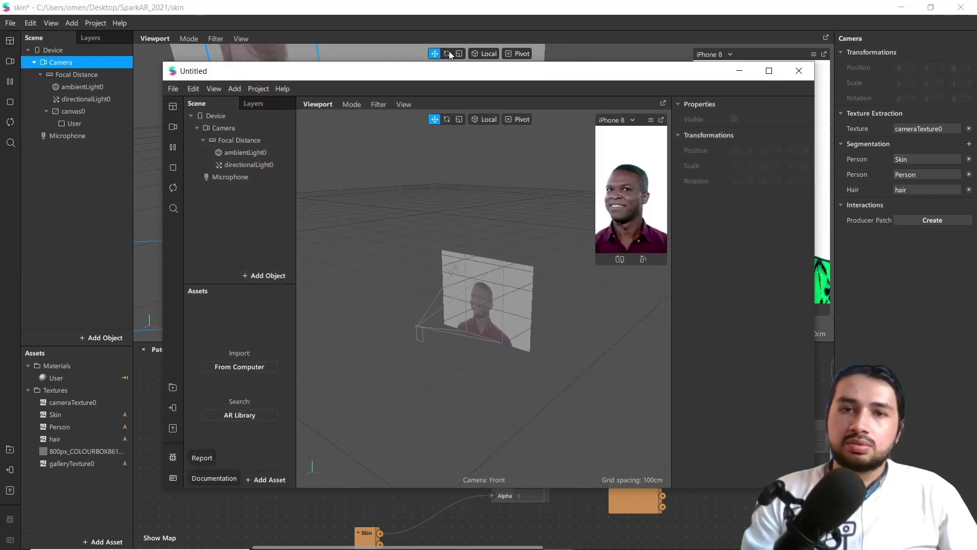
left_click(762, 78)
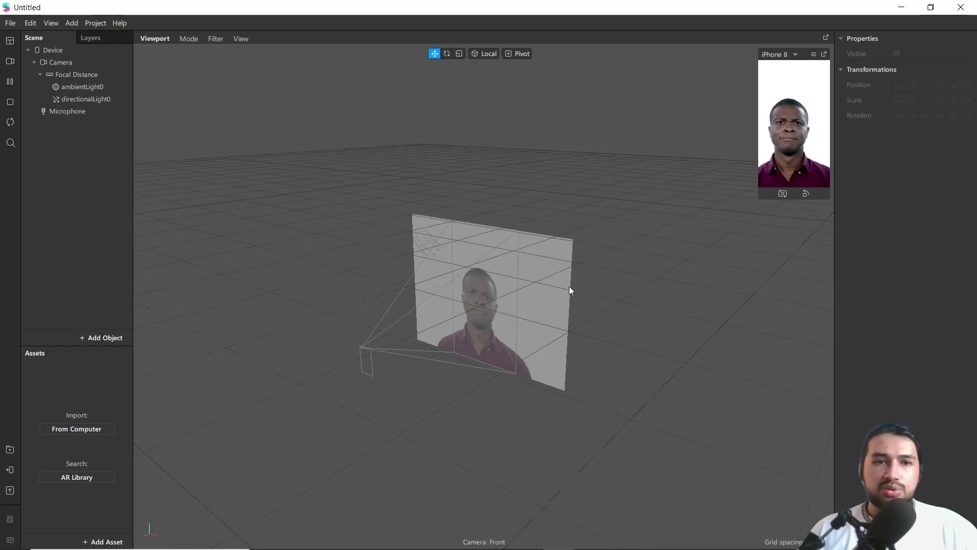
Uncheck Facebook as a target platform in the project properties
left_click(97, 25)
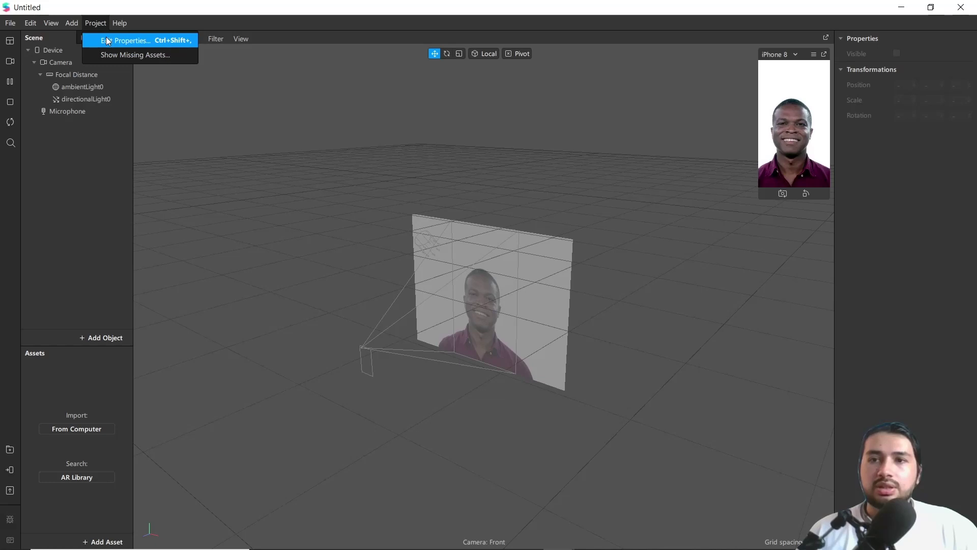
left_click(105, 38)
left_click(417, 206)
left_click(634, 389)
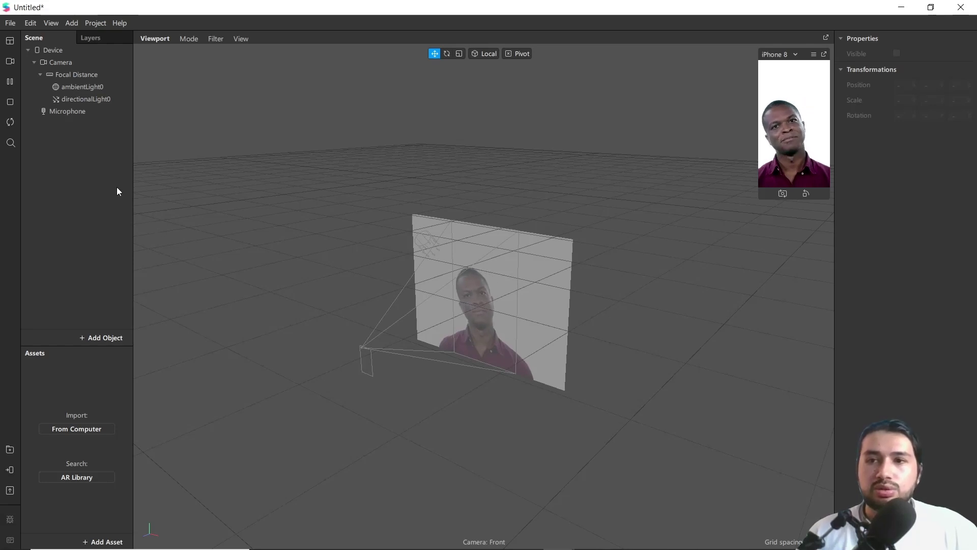
left_click(67, 66)
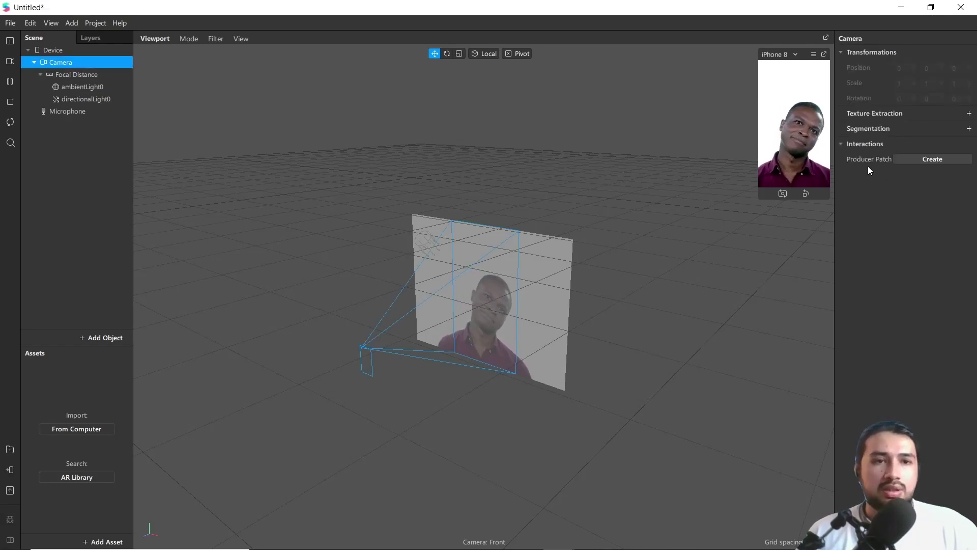
Add a person segmentation texture to the camera and set its type to Skin
left_click(968, 130)
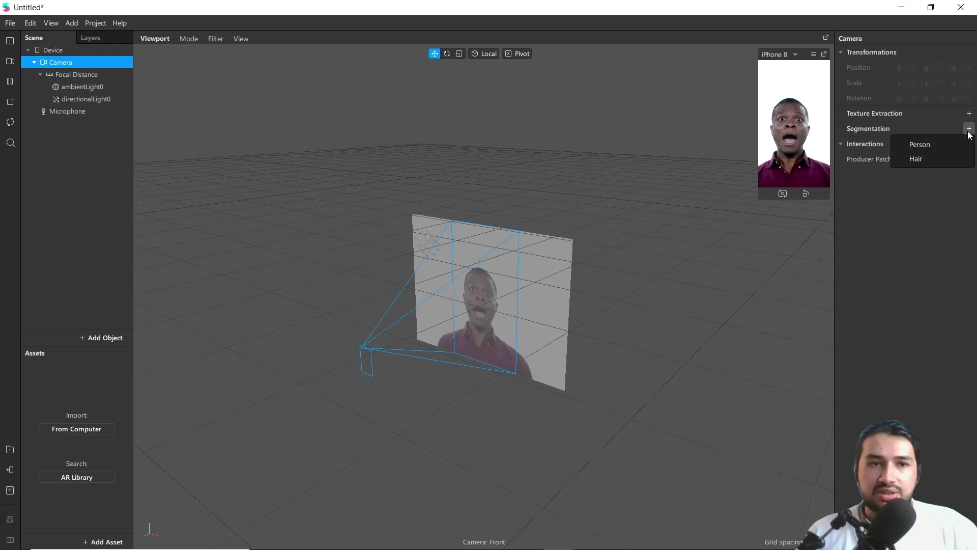
left_click(924, 146)
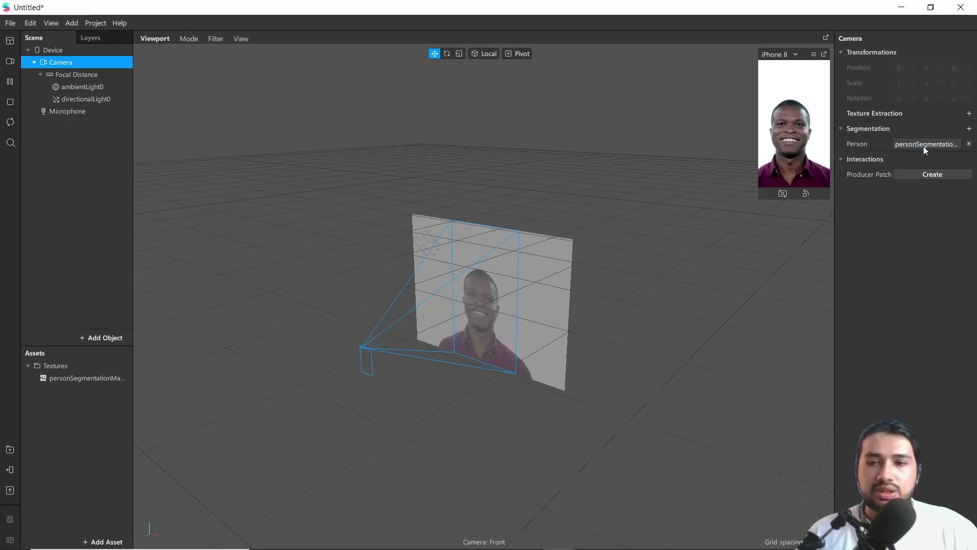
left_click(77, 379)
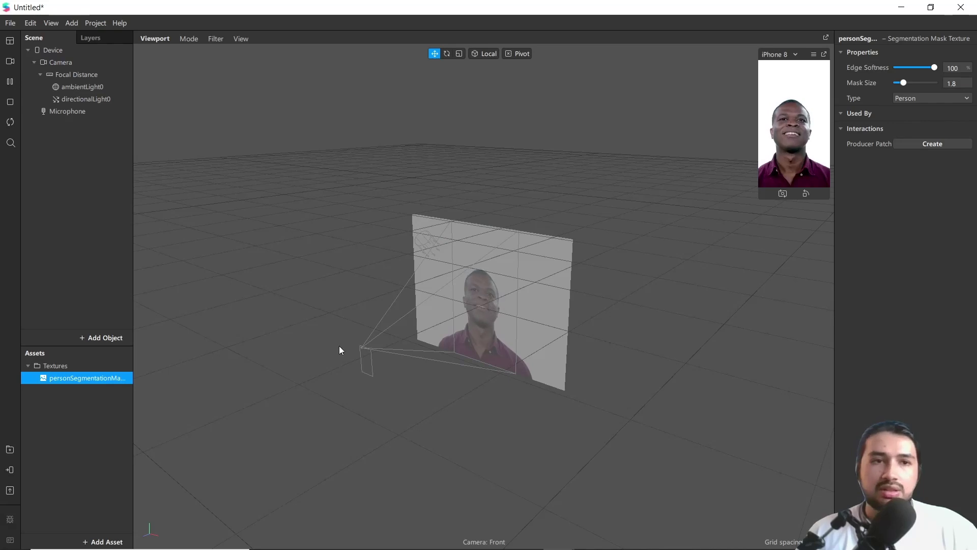
left_click(908, 99)
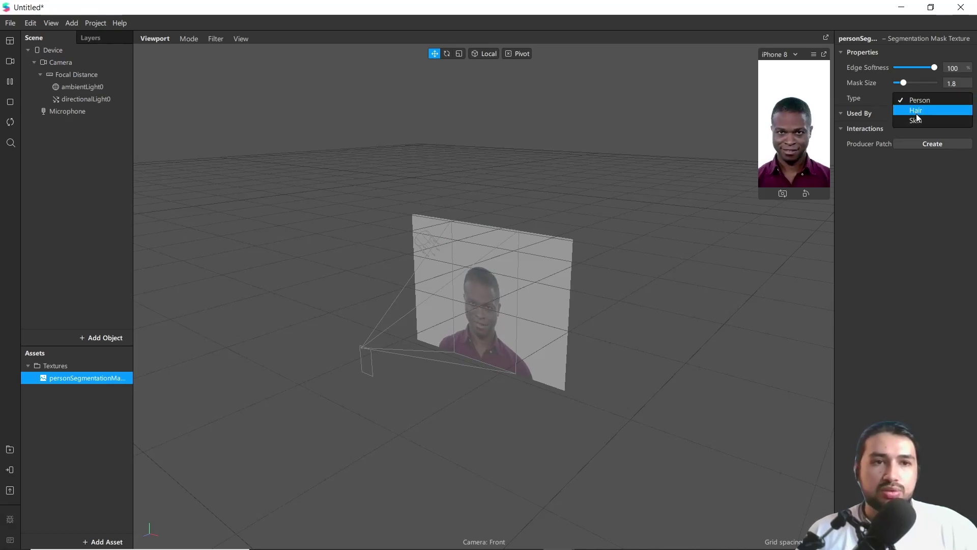
left_click(917, 119)
Rename the mask texture Skin and widen the simulator preview
double_click(78, 381)
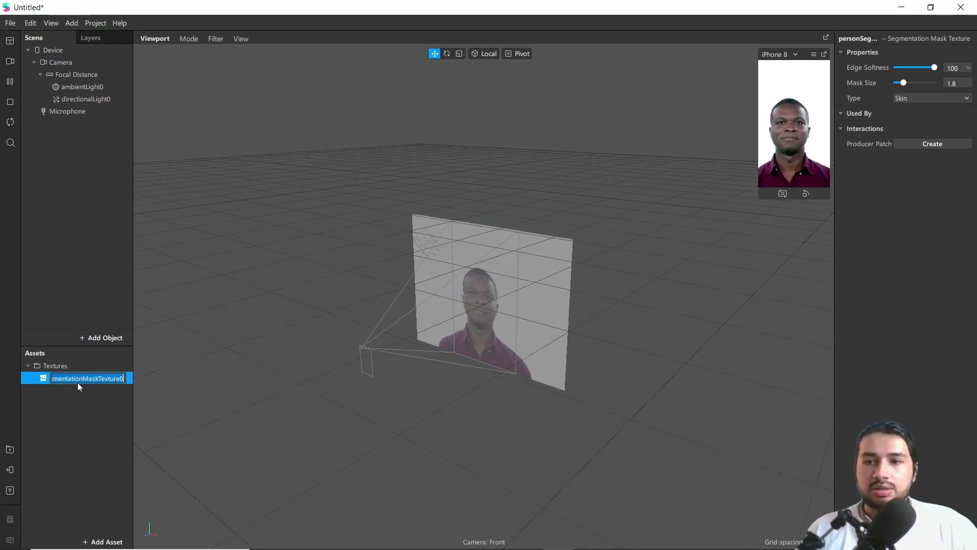
type("Skin")
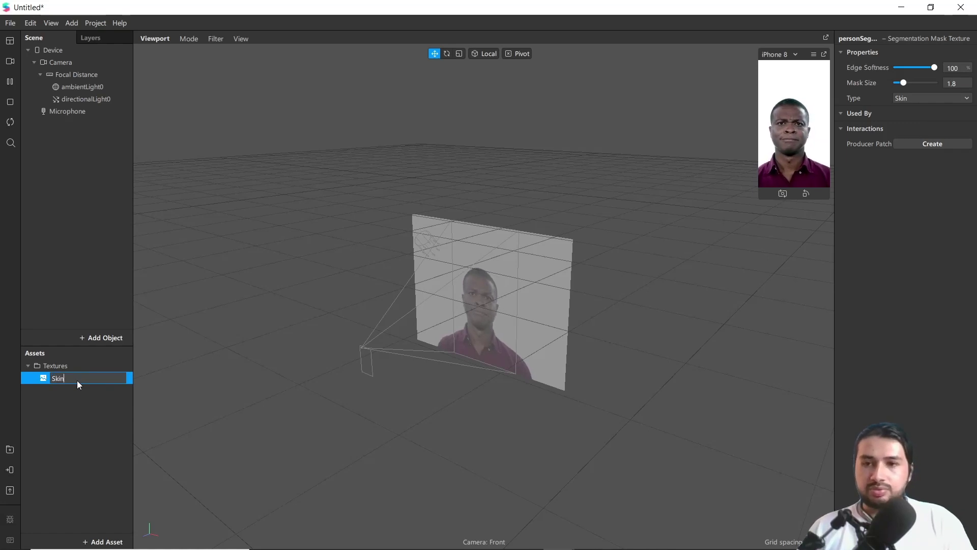
key("Return")
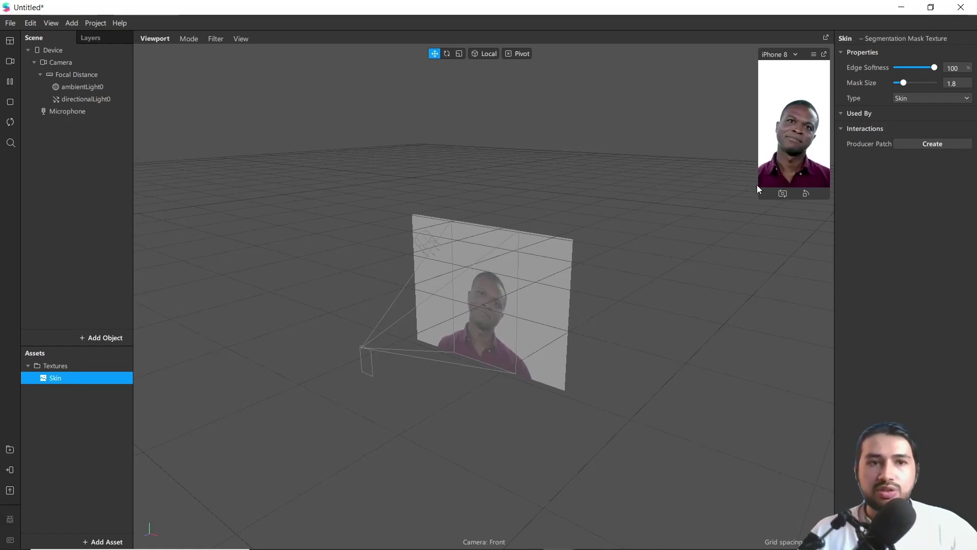
left_click_drag(758, 179, 655, 285)
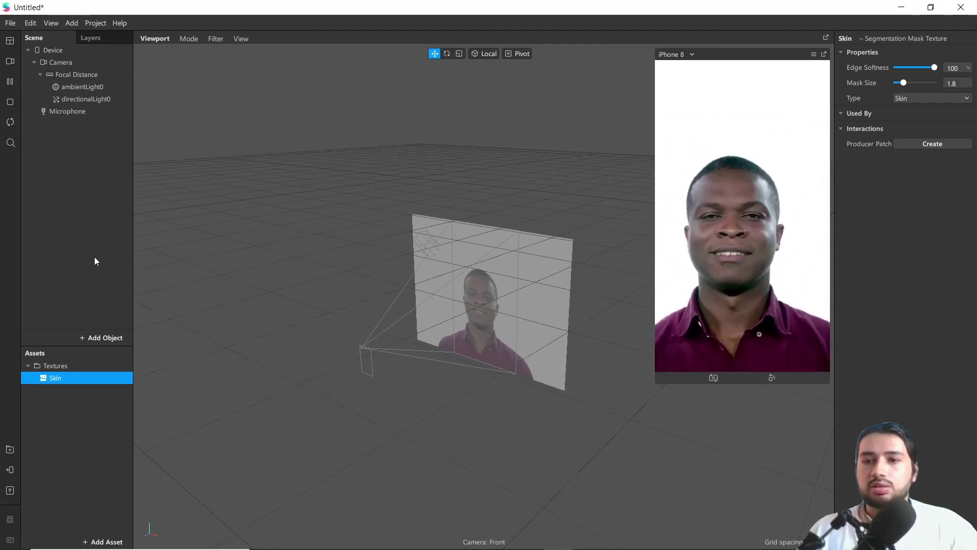
Add a rectangle to the scene and name it User
left_click(84, 336)
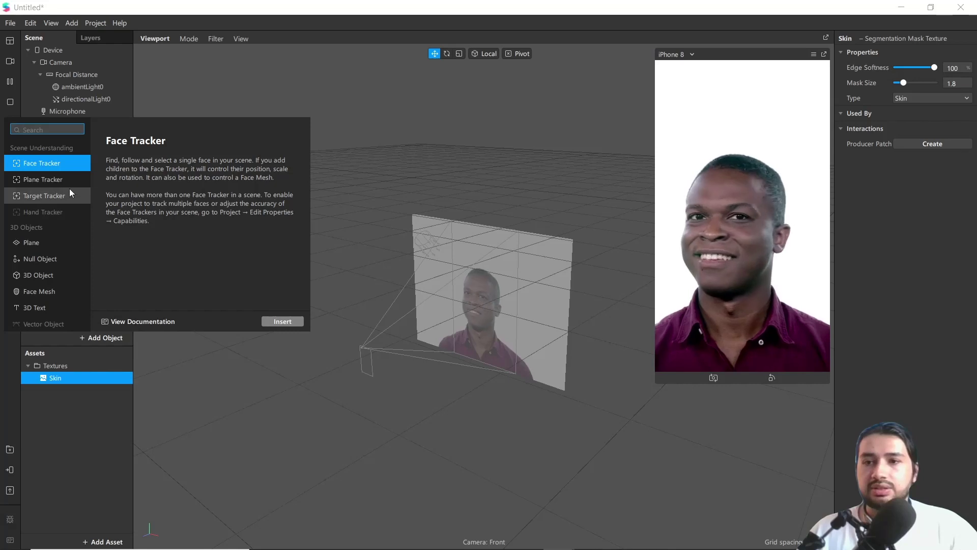
scroll(41, 261, "down", 3)
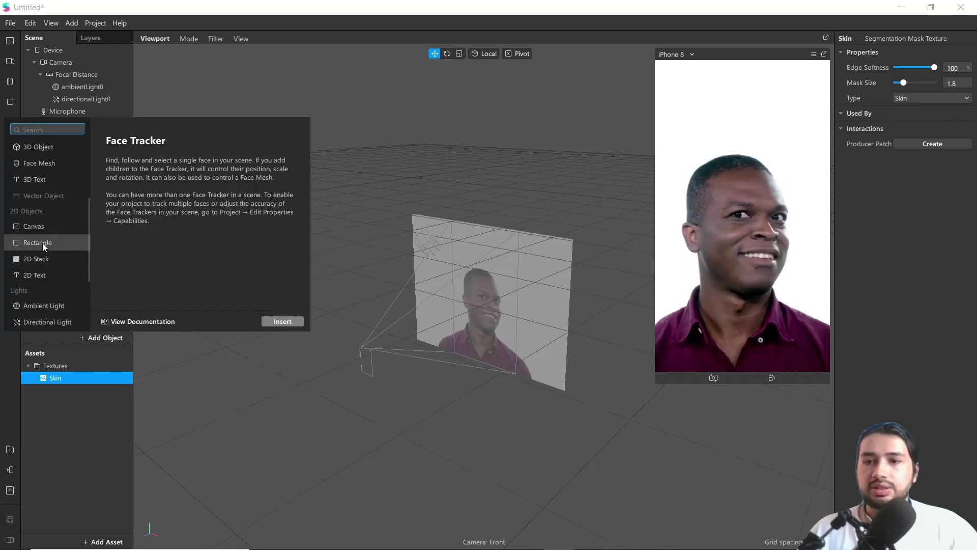
left_click(37, 243)
left_click(282, 321)
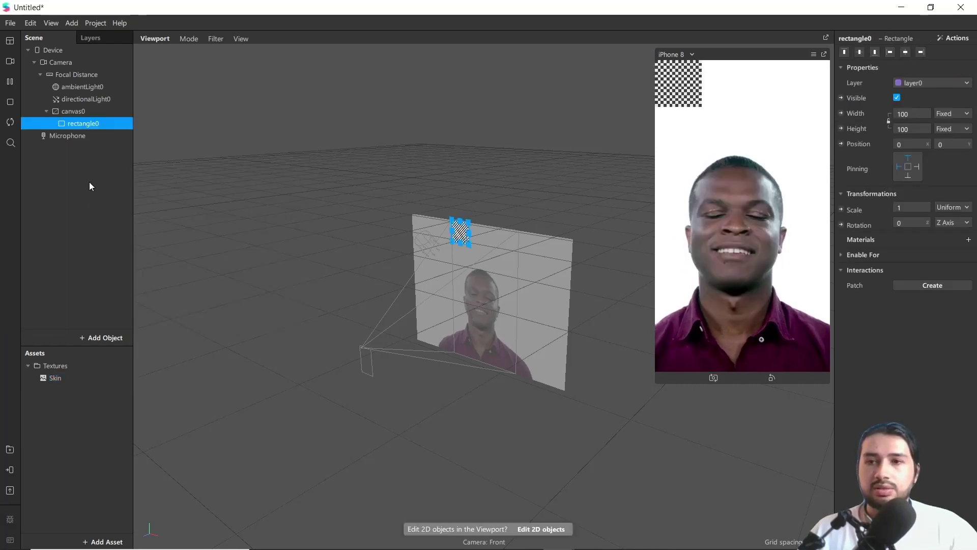
double_click(89, 123)
type("User")
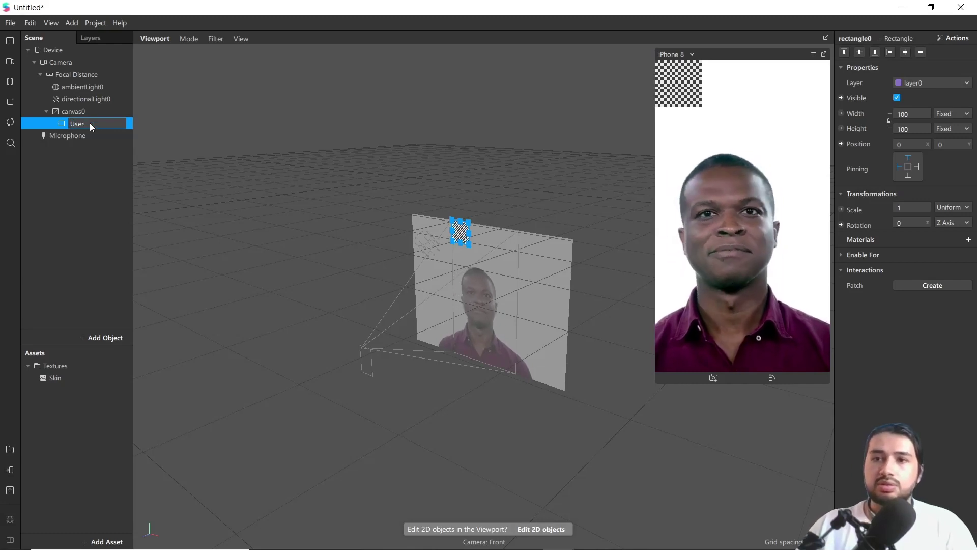
key("Return")
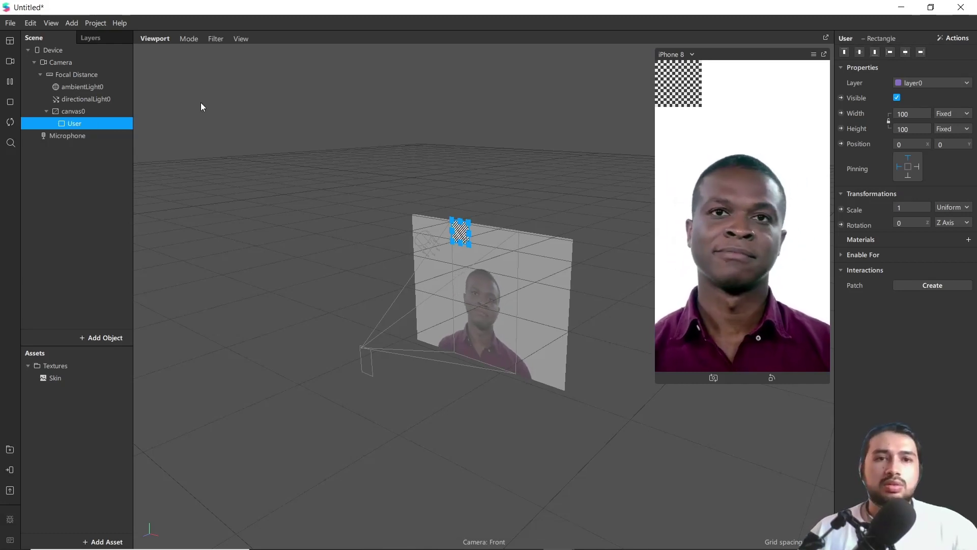
Make User fill the full width and height and give it a new material
left_click(921, 128)
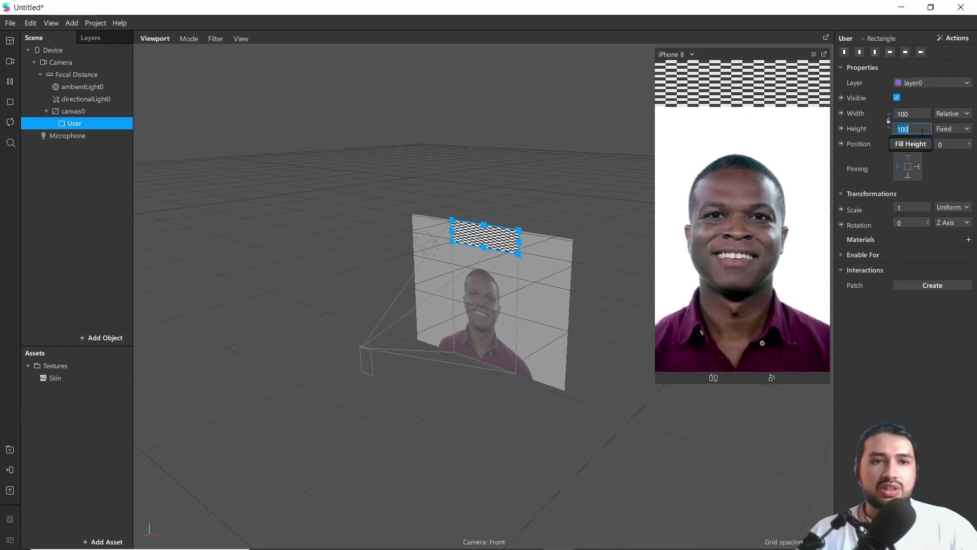
left_click(916, 144)
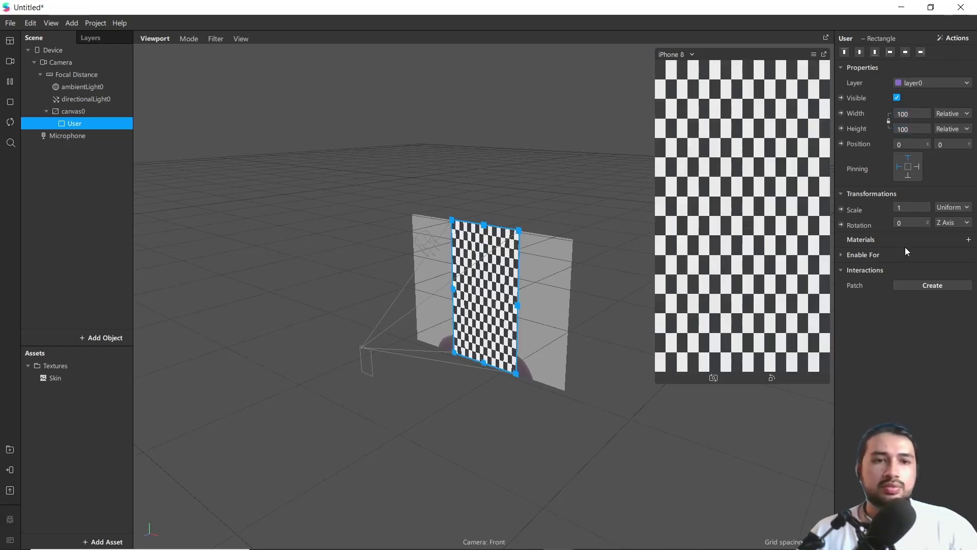
left_click(970, 240)
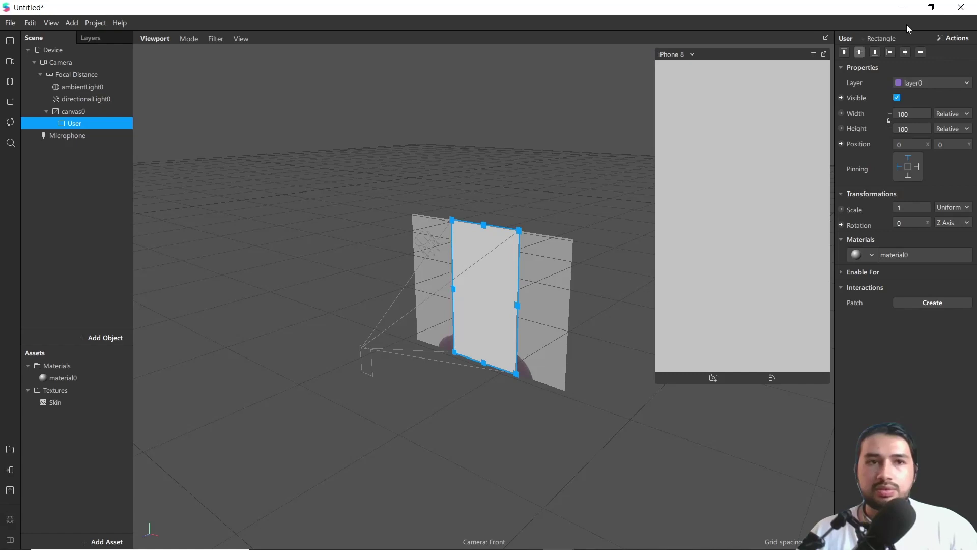
double_click(62, 379)
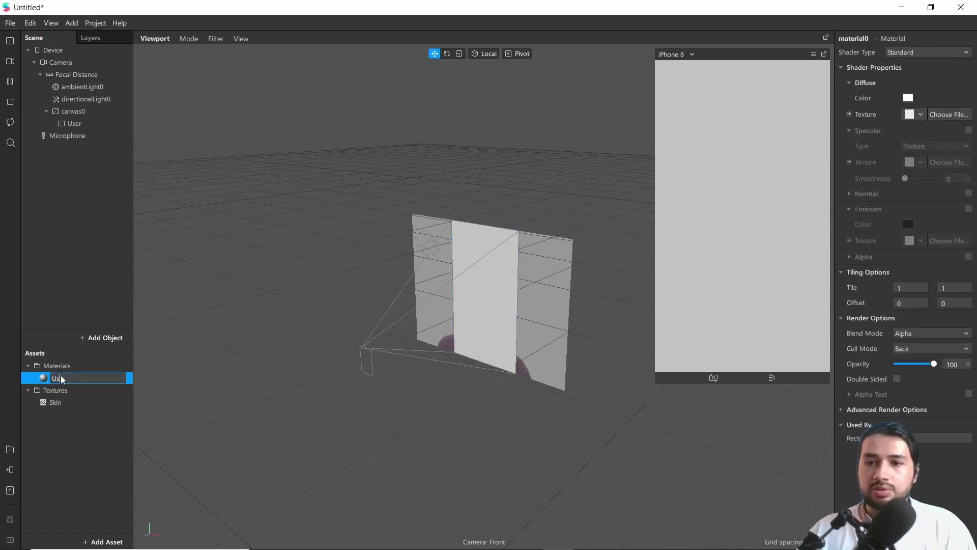
Name the material User, switch it to Flat shader, and add camera texture extraction
key("Return")
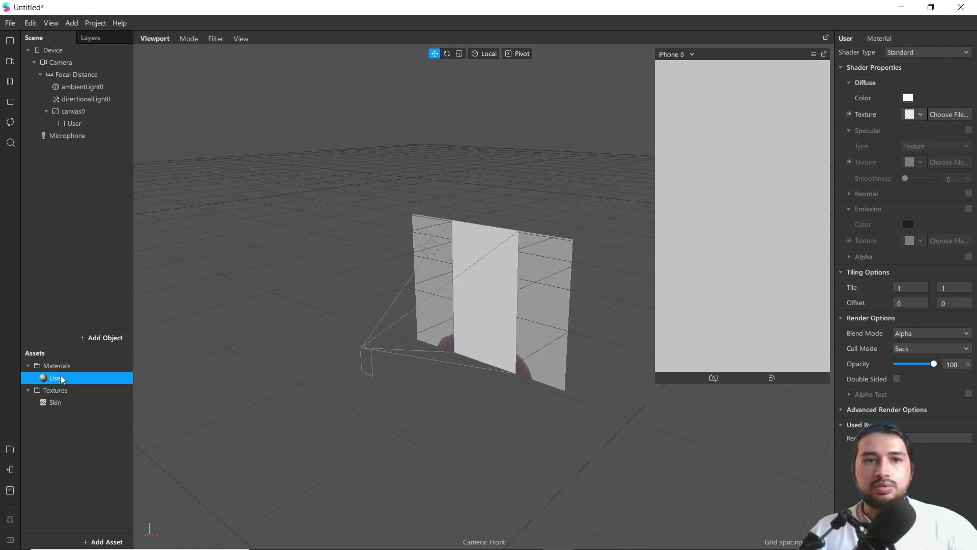
left_click(942, 53)
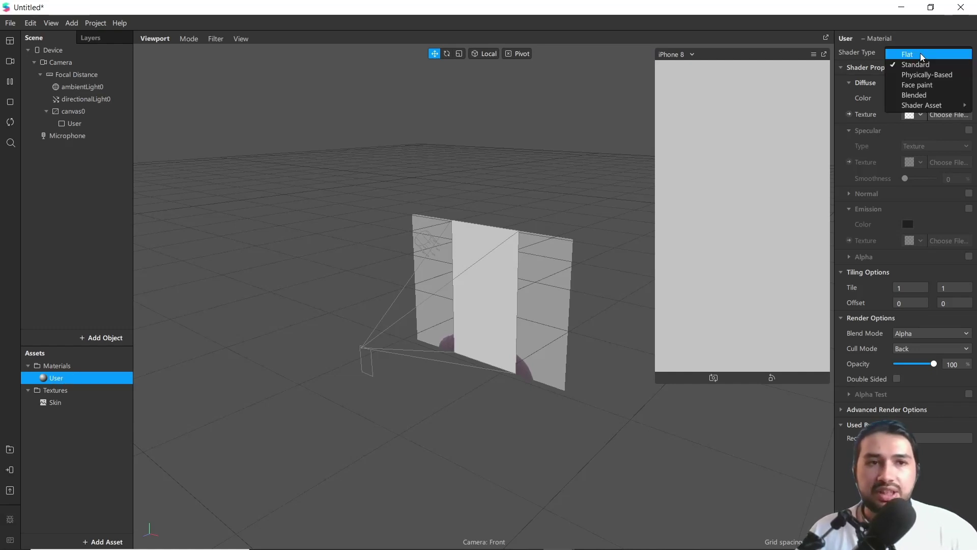
left_click(920, 53)
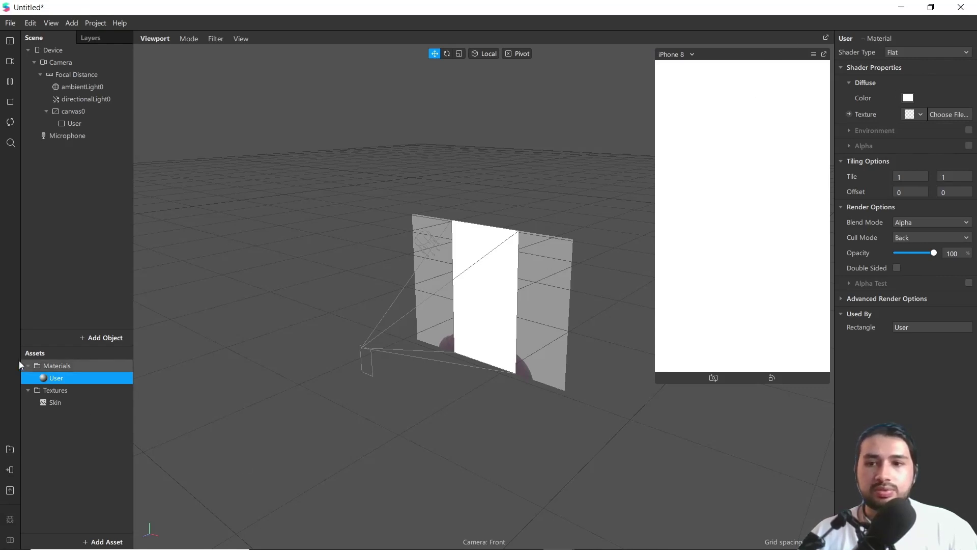
left_click(74, 61)
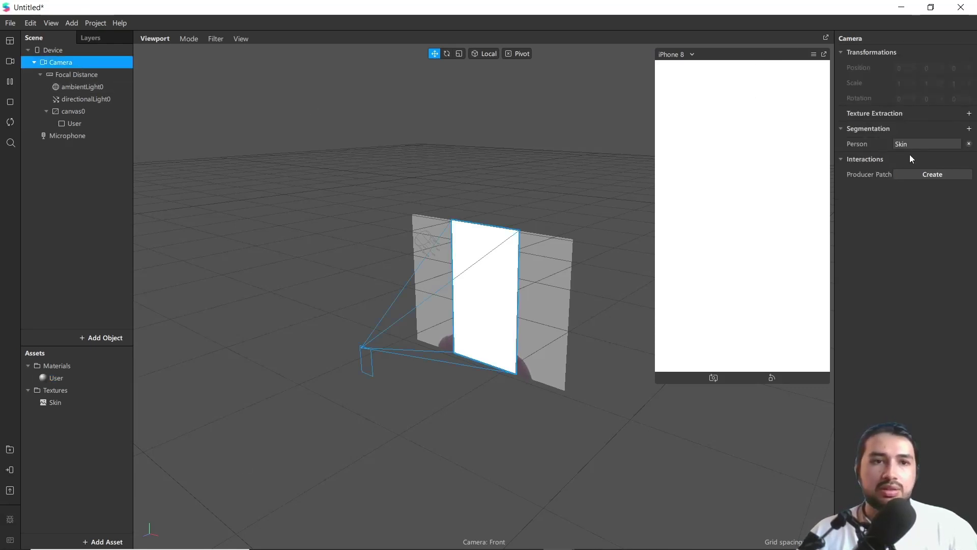
left_click(968, 113)
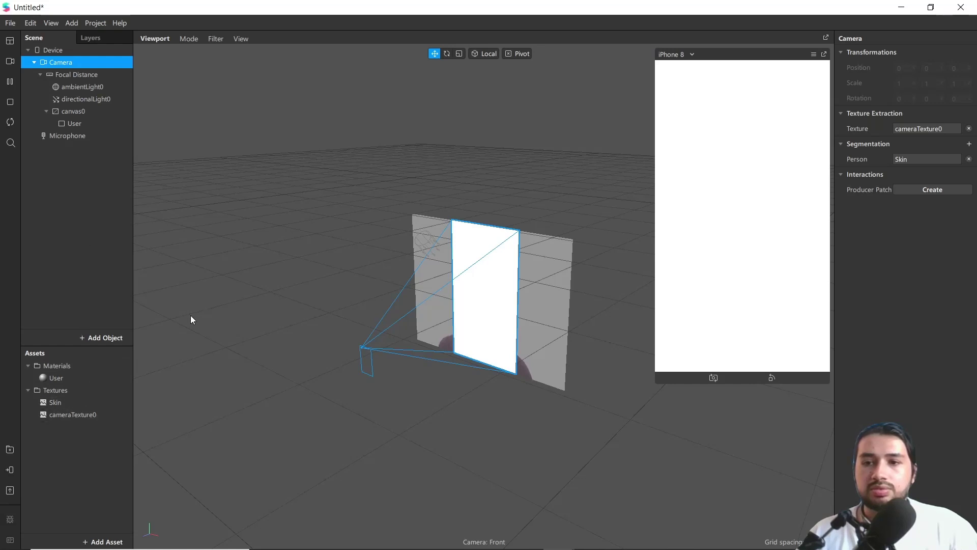
Set User's diffuse texture to cameraTexture0, enable alpha with Skin, and start picking a tint
left_click(44, 377)
left_click(58, 386)
left_click(44, 377)
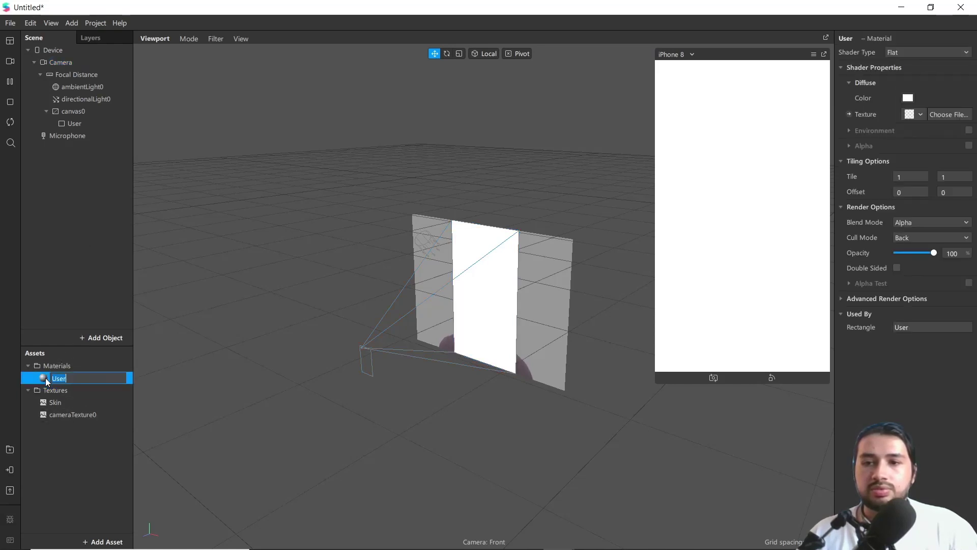
left_click(920, 113)
left_click(899, 146)
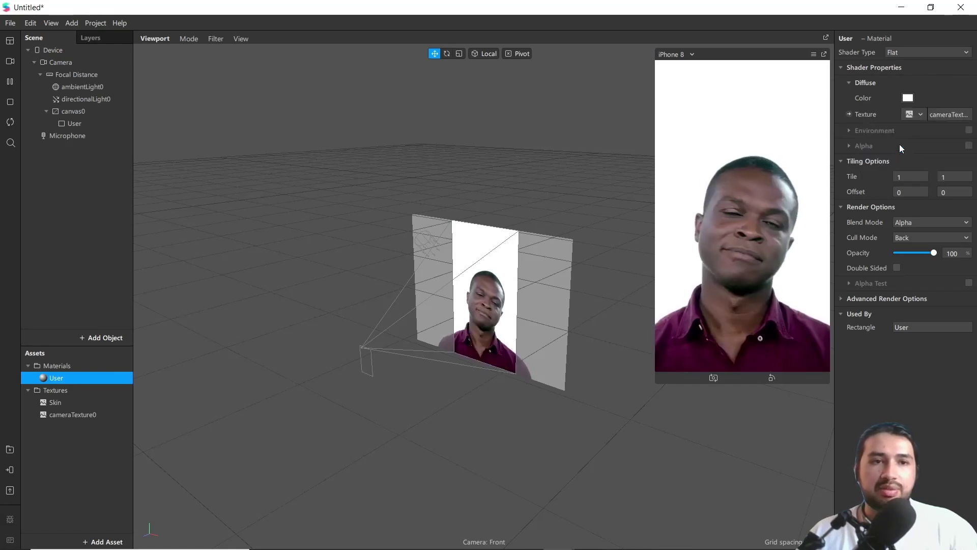
left_click(968, 145)
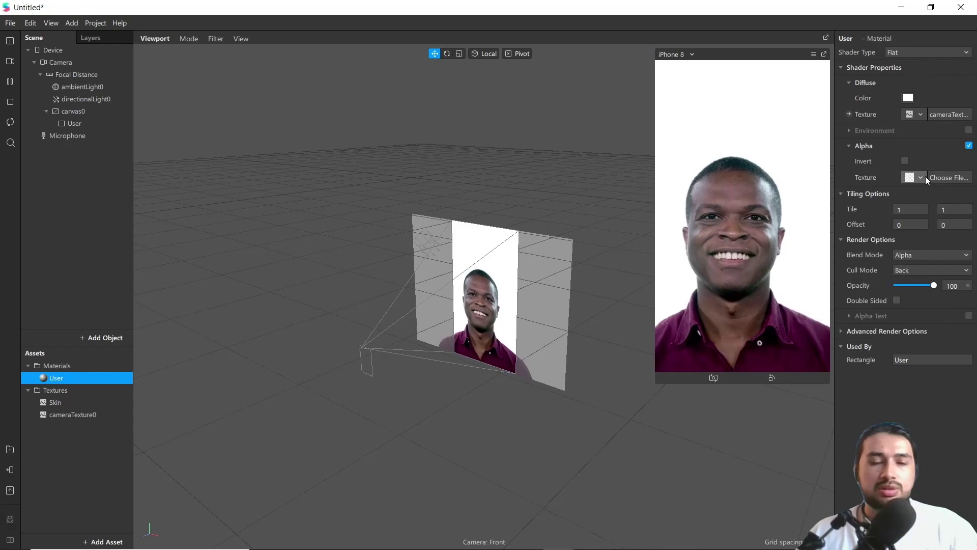
left_click(921, 177)
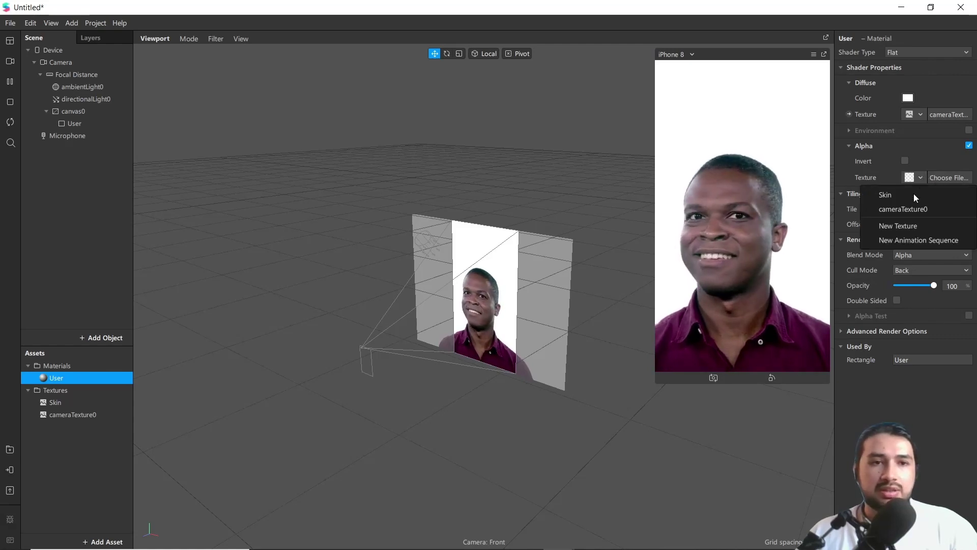
left_click(893, 207)
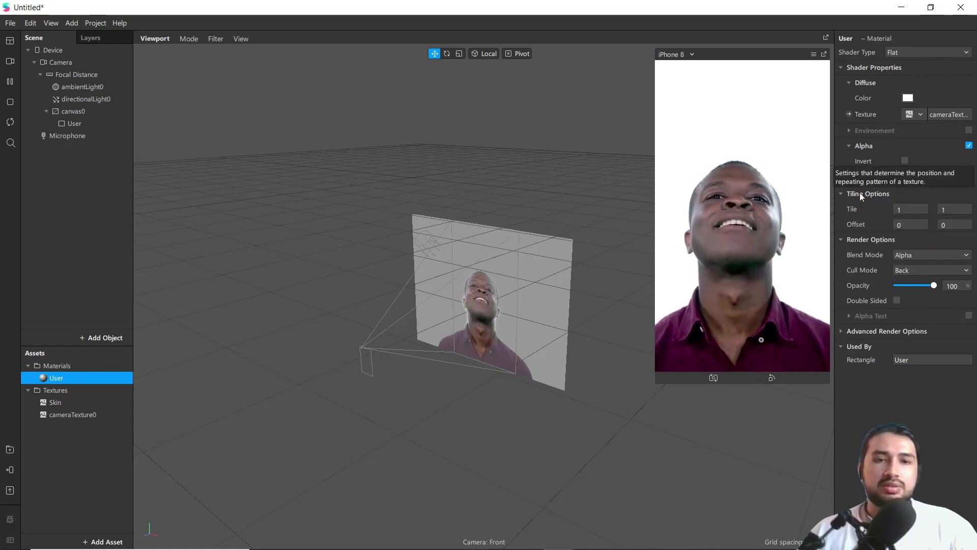
left_click(908, 98)
left_click(501, 191)
Change the User material's tint to red #ff2528 so the skin shows red
left_click_drag(500, 191, 467, 197)
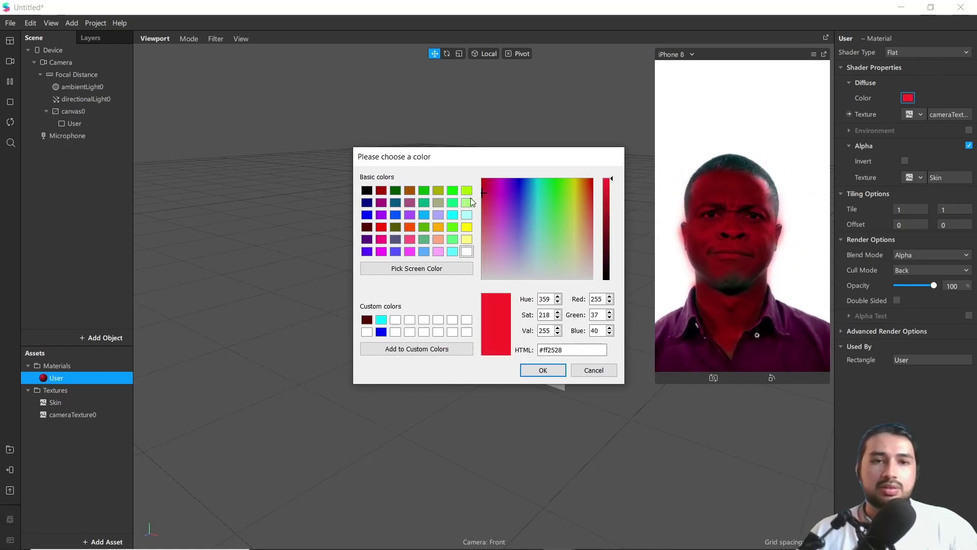
key("Return")
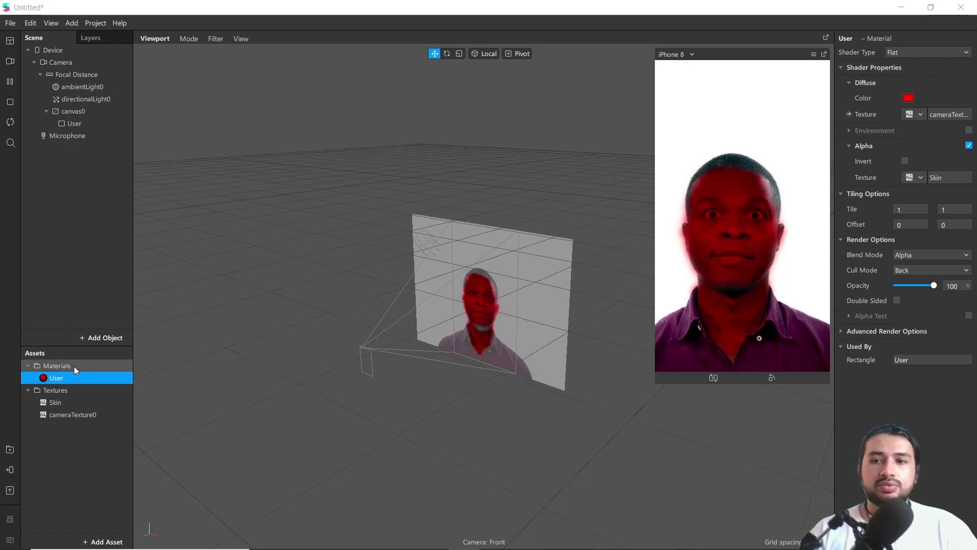
Add a person segmentation texture to the camera and name it Person
left_click(63, 61)
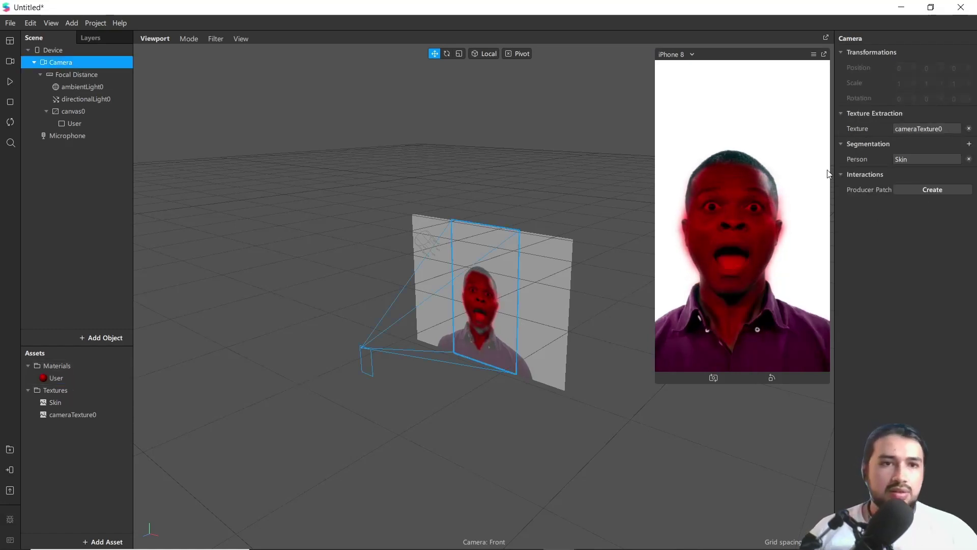
left_click(969, 144)
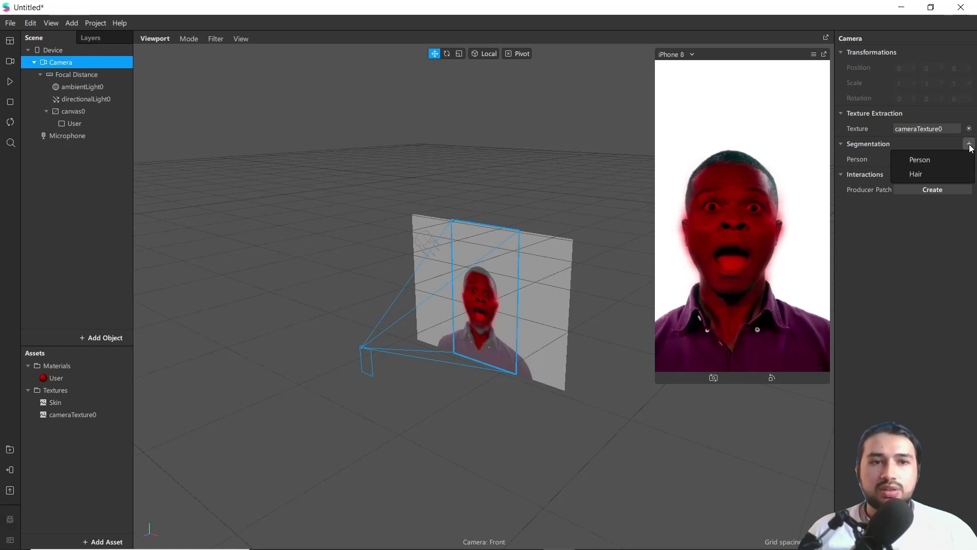
left_click(933, 158)
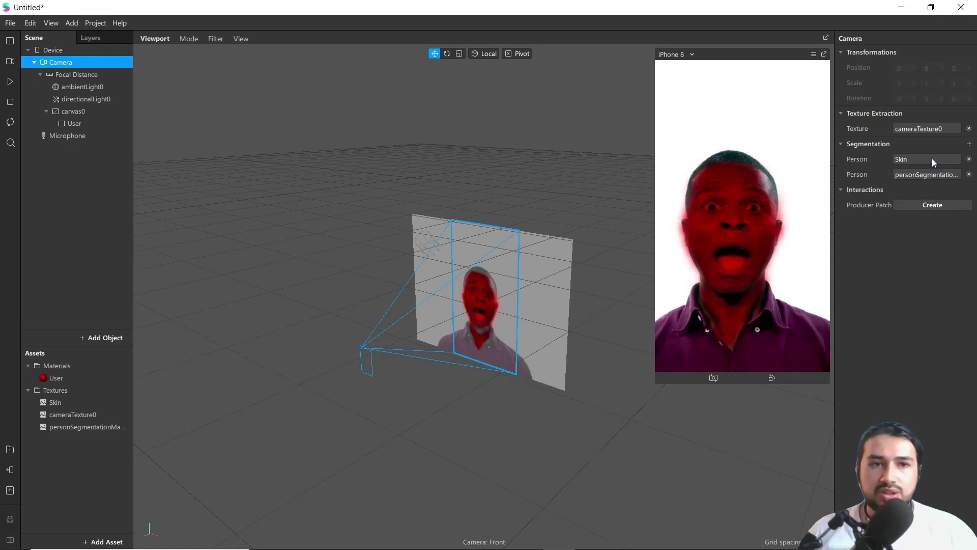
double_click(65, 428)
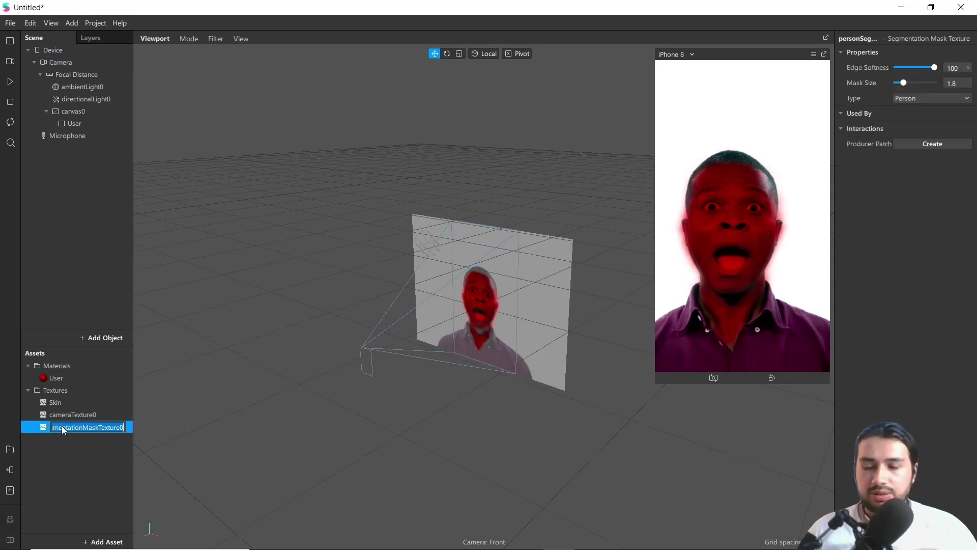
type("Person")
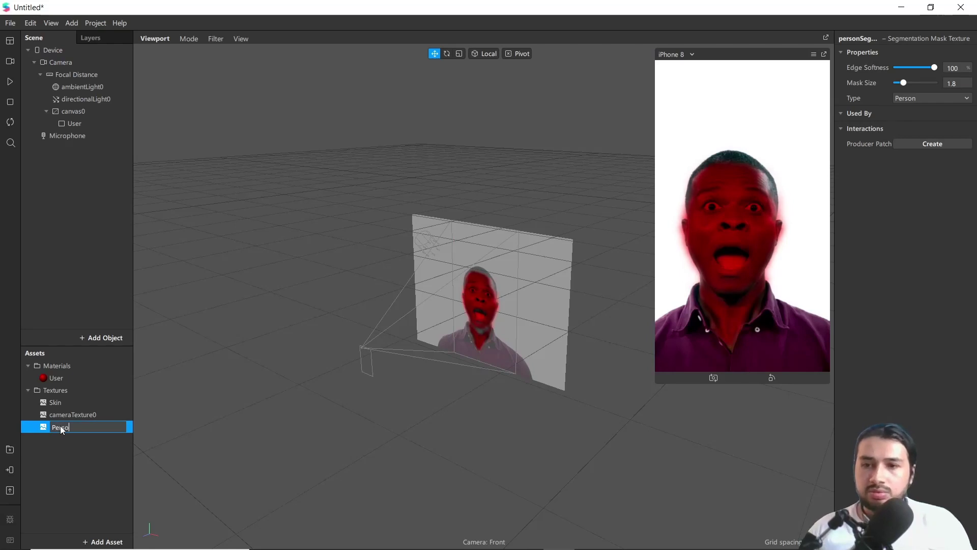
key("Return")
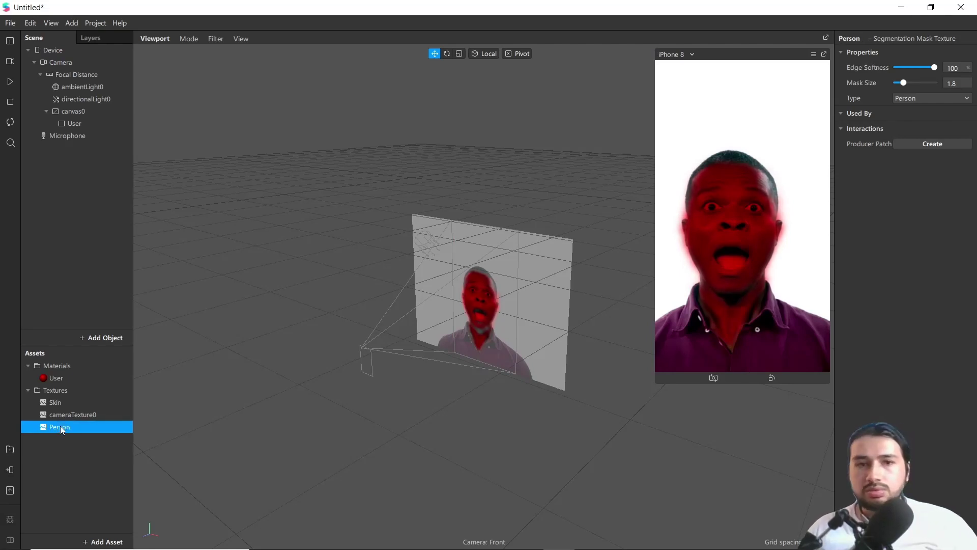
Add a hair segmentation texture to the camera and name it Hair
left_click(64, 62)
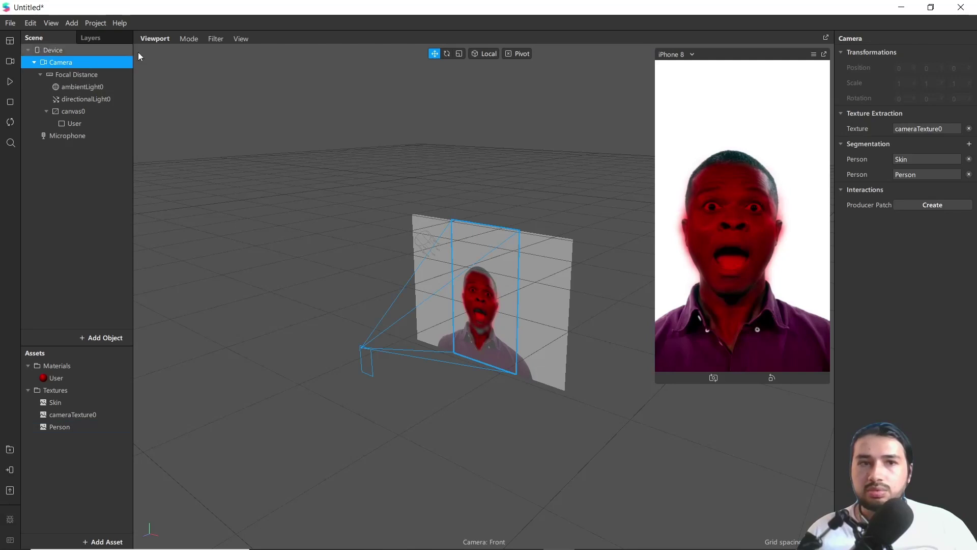
left_click(968, 146)
left_click(926, 173)
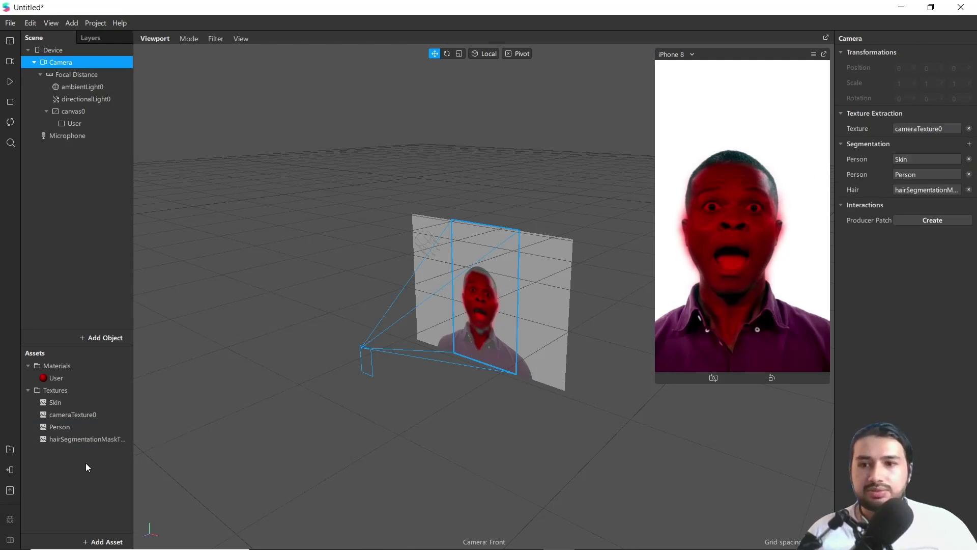
double_click(75, 437)
type("Hair")
key("Return")
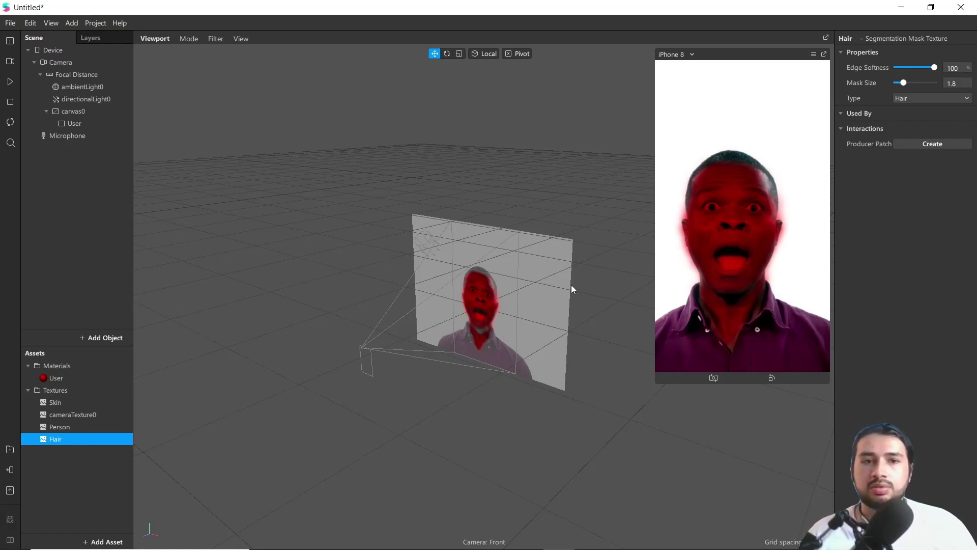
Show and enlarge the Patch Editor, then add Person, Hair and Skin texture patches
left_click(53, 23)
left_click(63, 37)
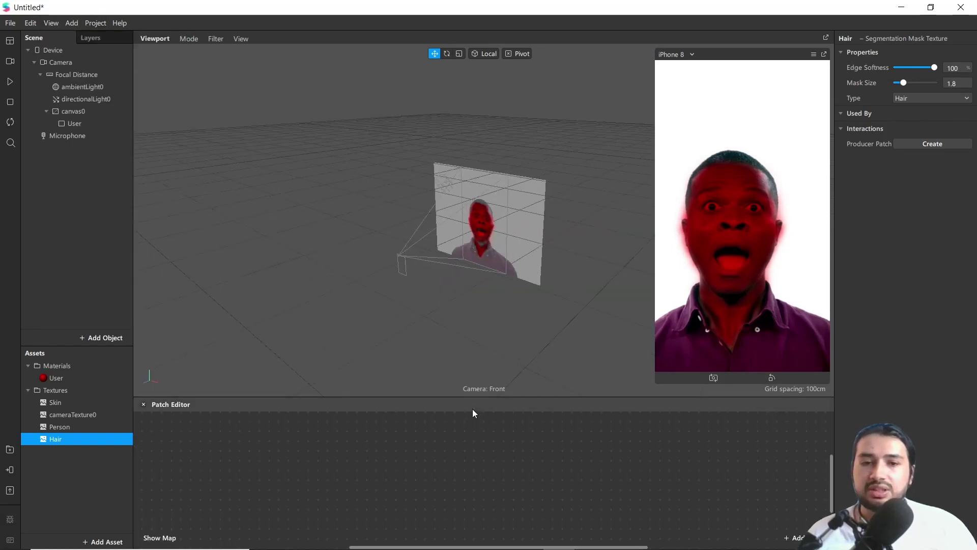
left_click_drag(478, 395, 478, 219)
left_click_drag(67, 431, 270, 284)
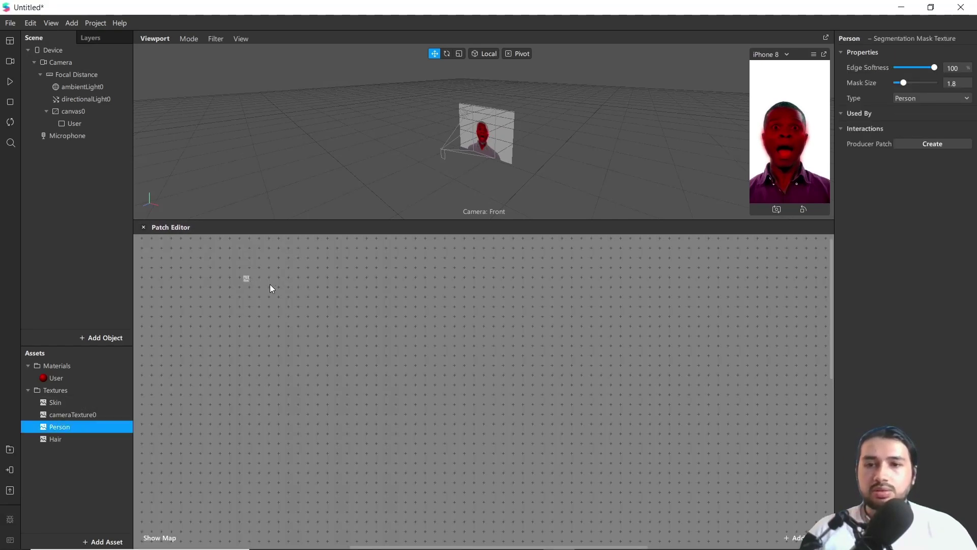
left_click(60, 438)
left_click_drag(59, 439, 269, 368)
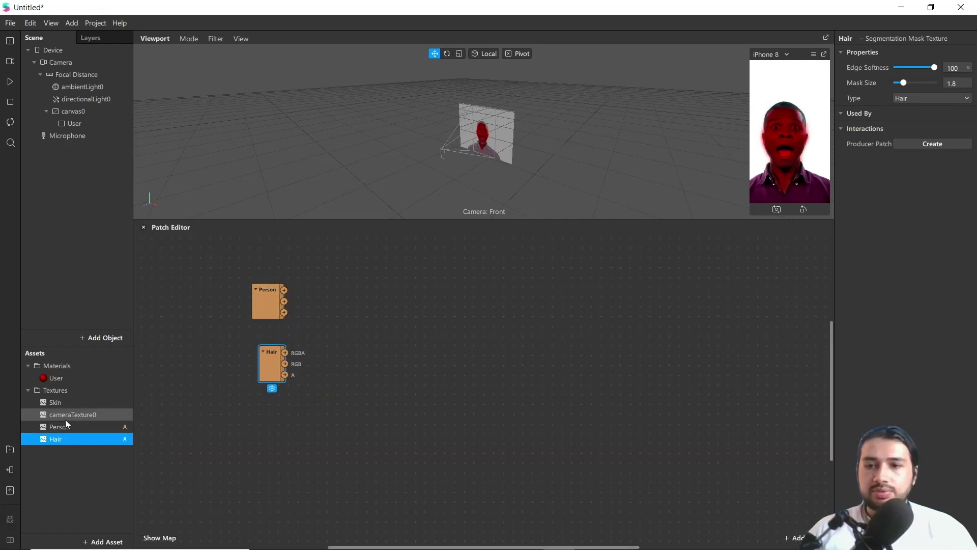
left_click_drag(55, 402, 269, 424)
left_click(267, 373)
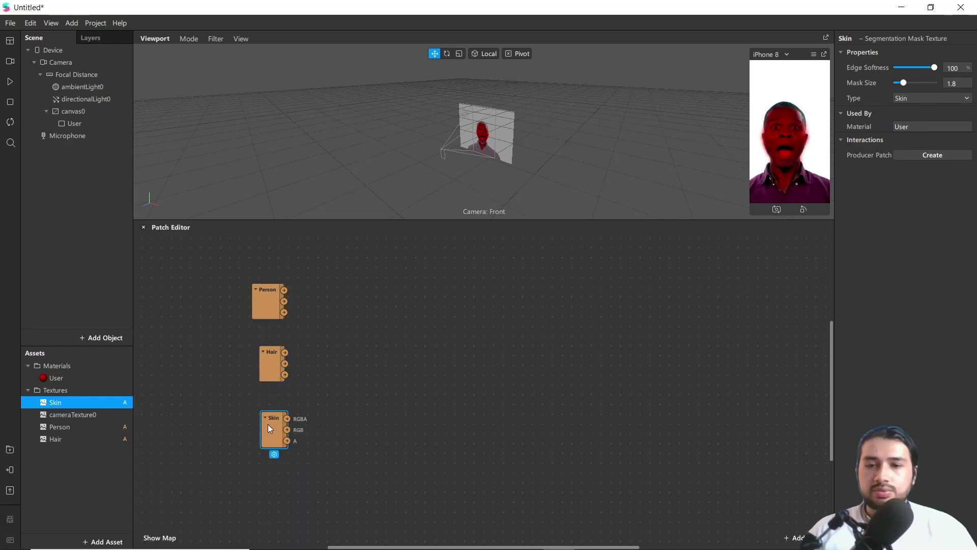
Add a Mix patch with Person on its first input and Hair on Alpha
right_click(398, 298)
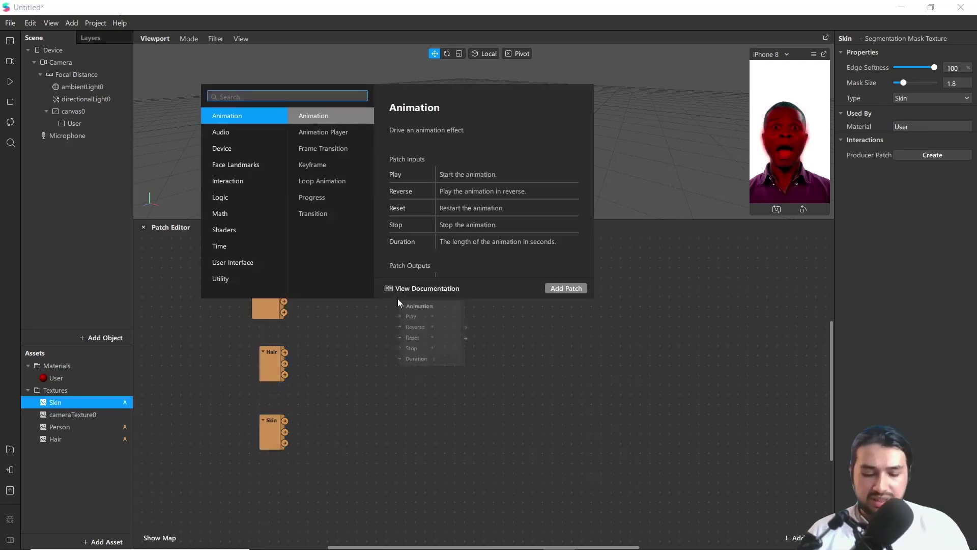
type("mix")
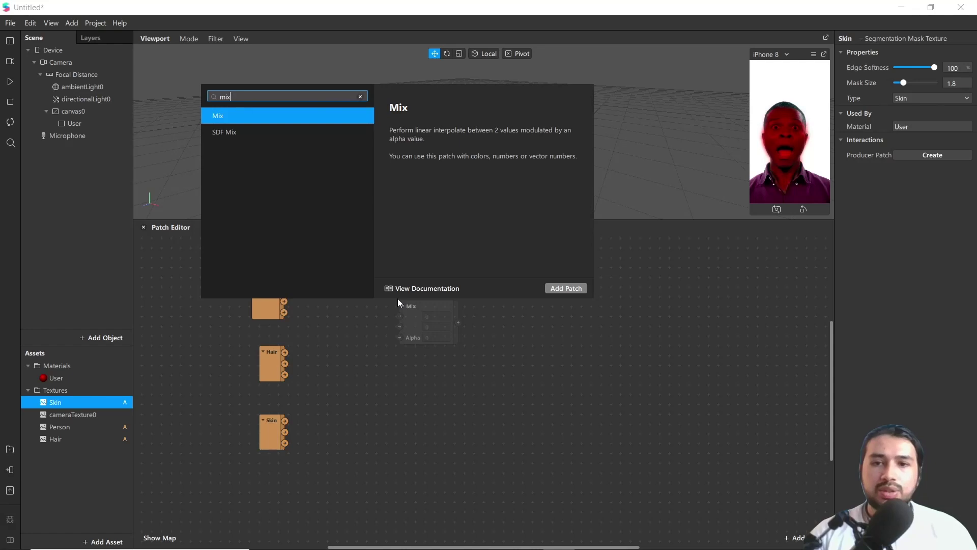
key("Return")
left_click_drag(406, 304, 392, 272)
left_click_drag(284, 290, 387, 284)
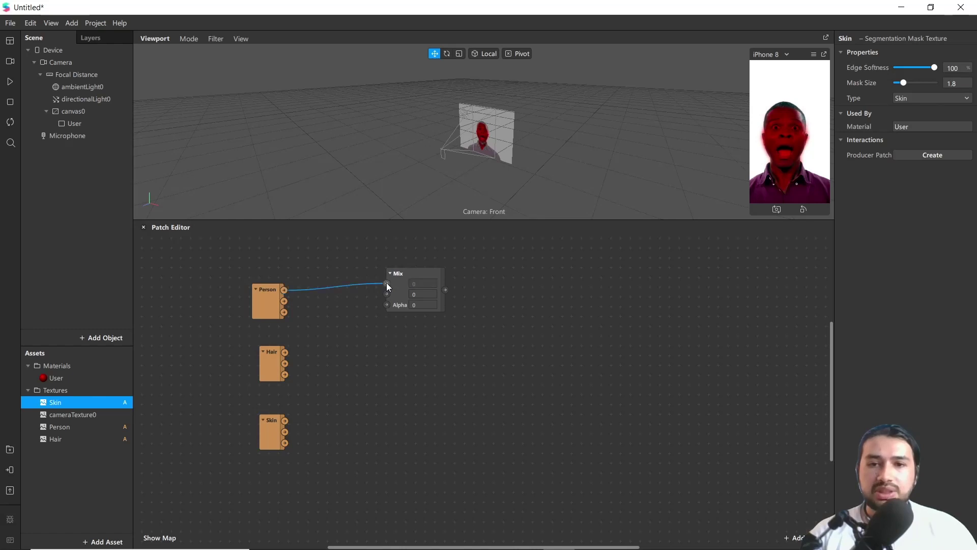
left_click_drag(284, 353, 387, 306)
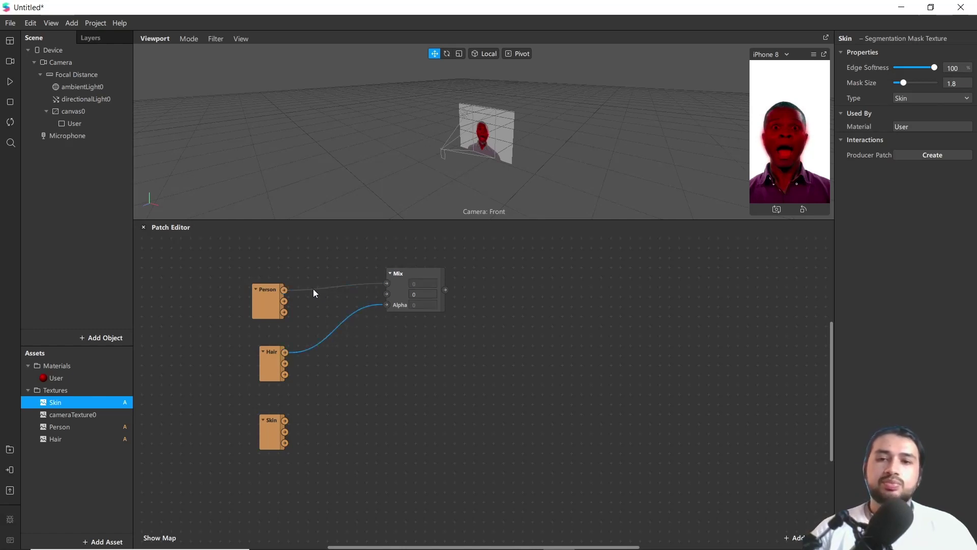
left_click_drag(270, 295, 288, 281)
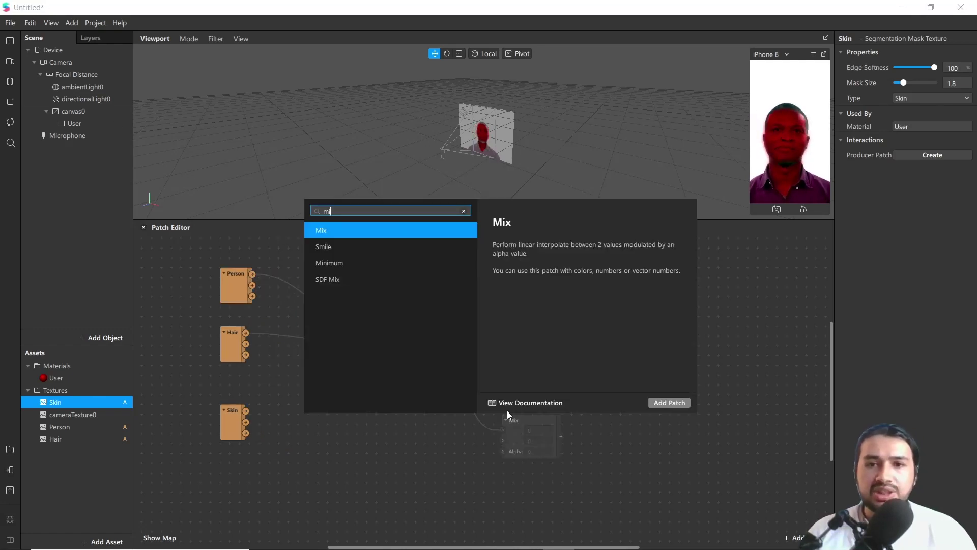
Add a second Mix patch after the first, with the Skin mask on Alpha
type("x")
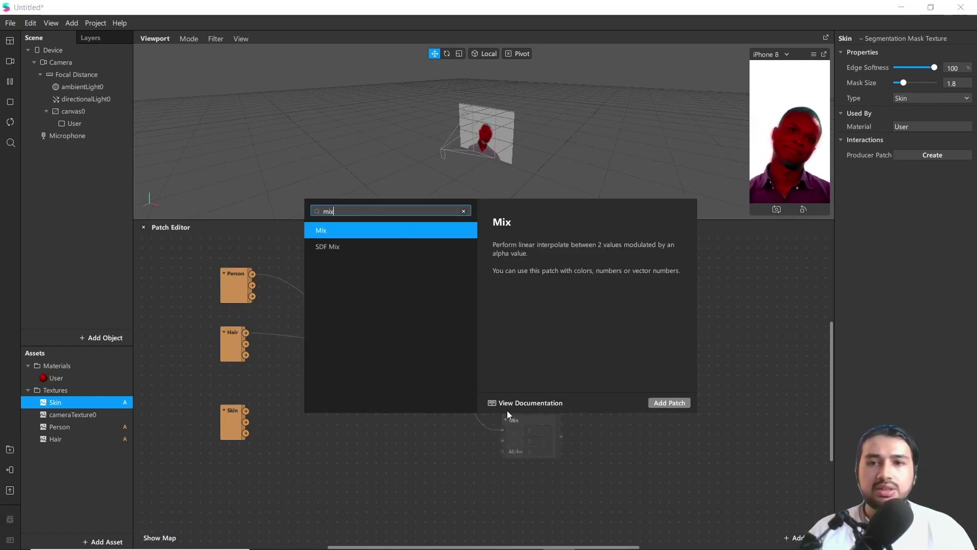
key("Return")
left_click_drag(507, 411, 257, 413)
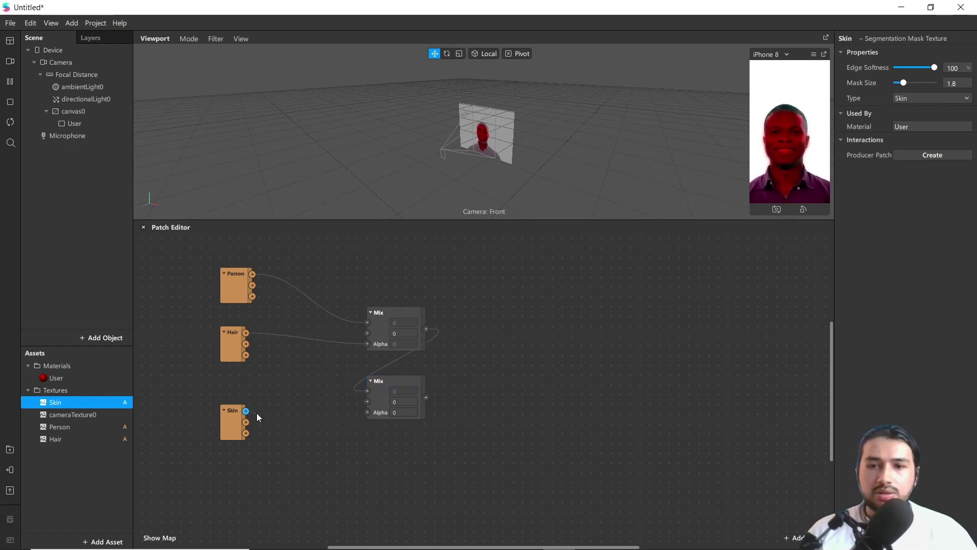
left_click_drag(364, 413, 530, 302)
Add a Swizzle patch after the second Mix, then a third Mix after the Swizzle
type("swizz")
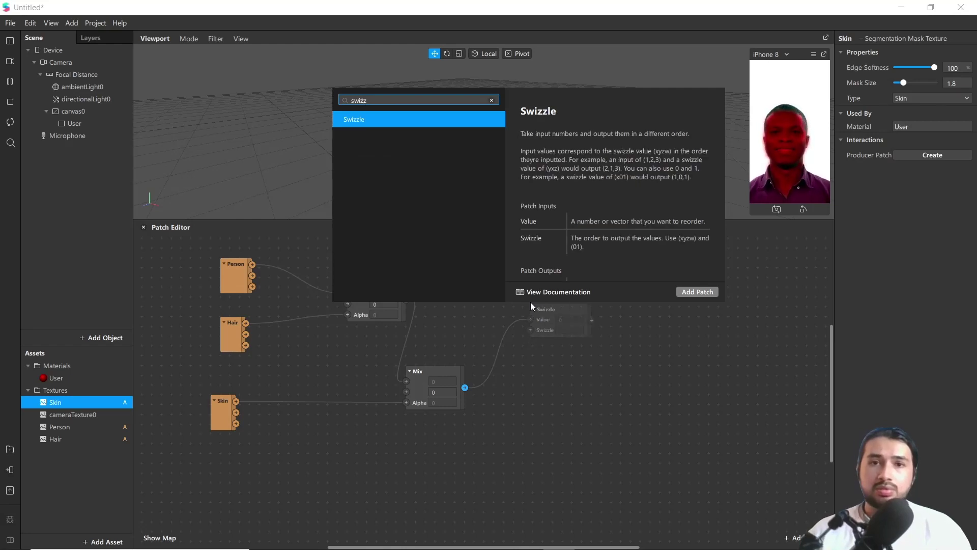
key("Return")
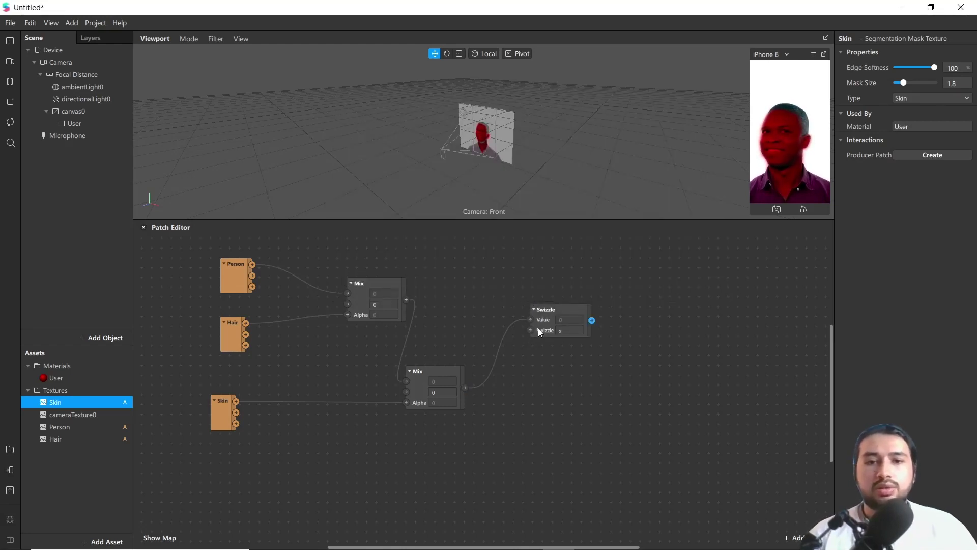
left_click_drag(543, 332, 516, 335)
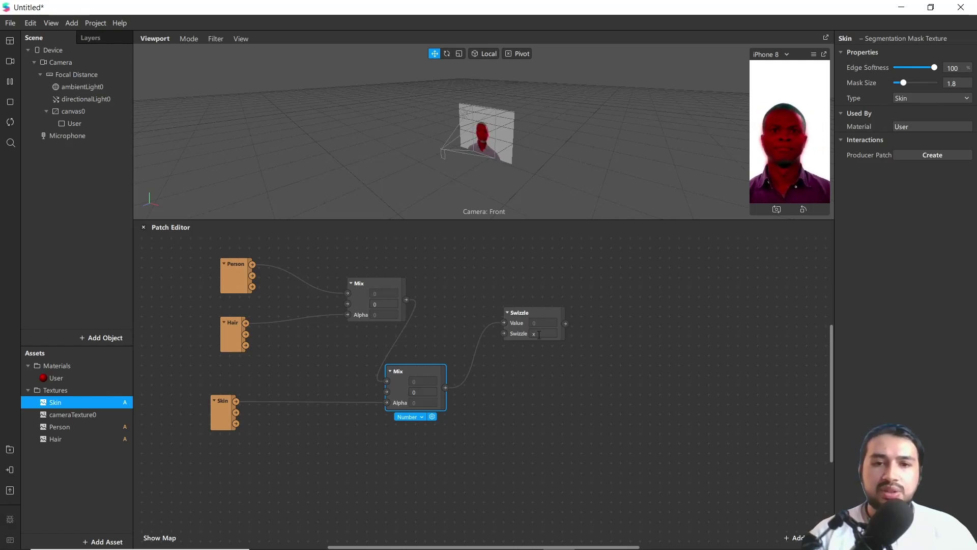
left_click_drag(518, 320, 528, 331)
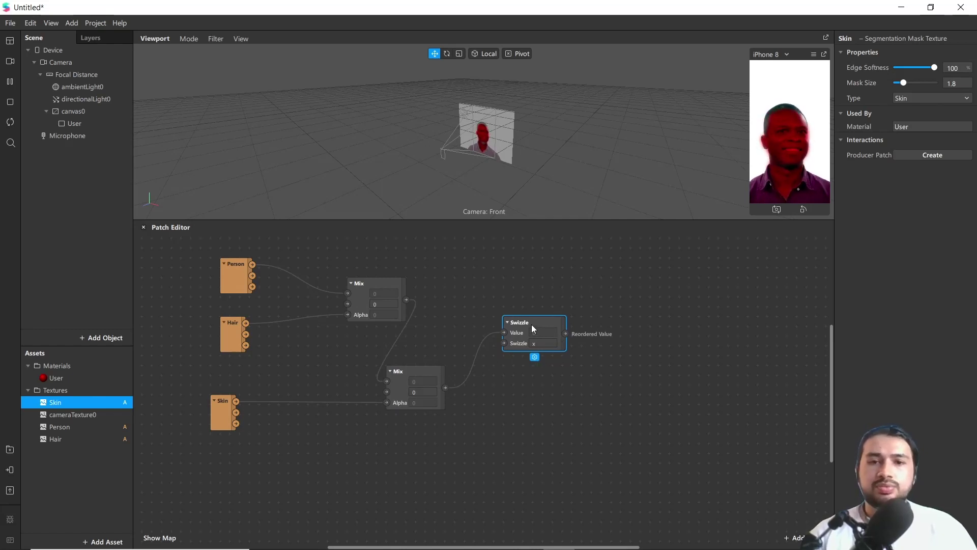
left_click_drag(528, 323, 639, 343)
type("mix")
key("Return")
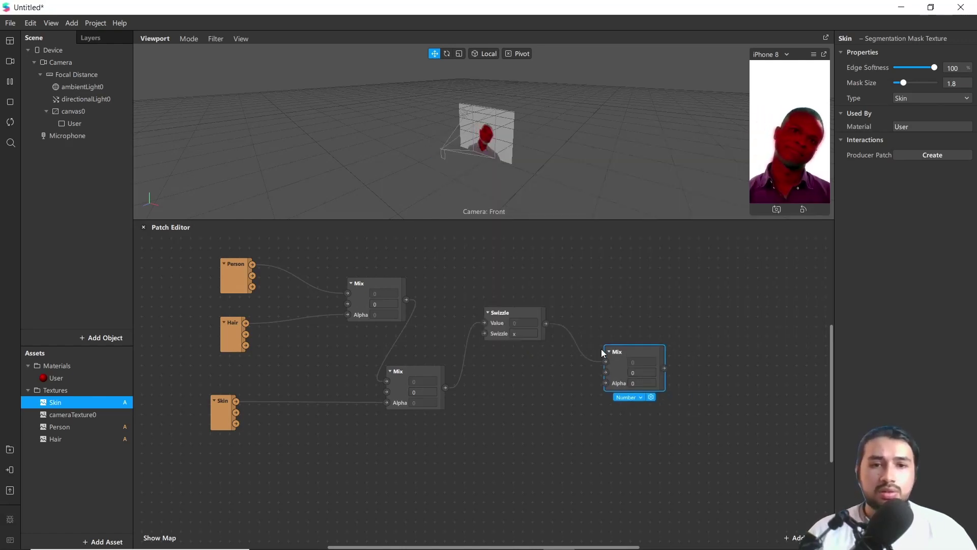
Select the User material and turn off its alpha
double_click(59, 378)
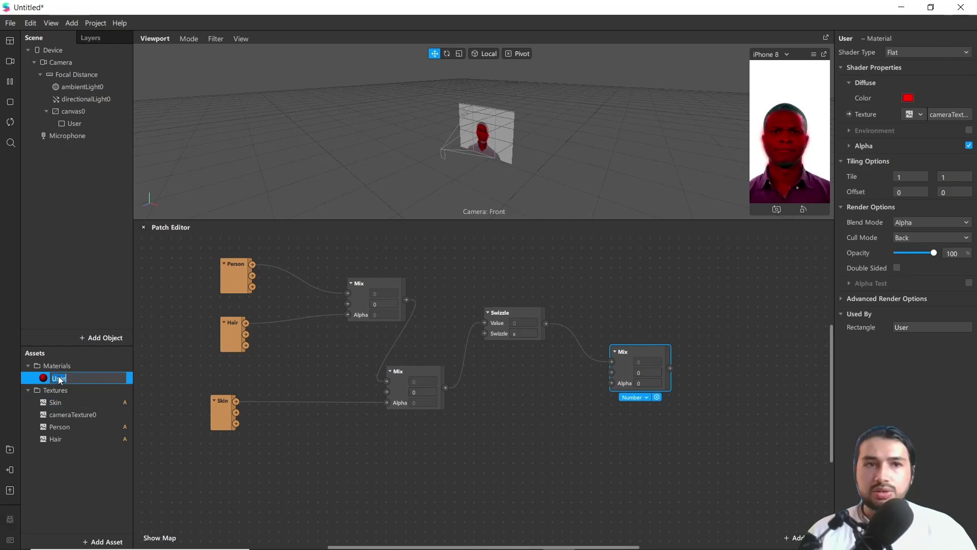
key("Escape")
left_click(968, 145)
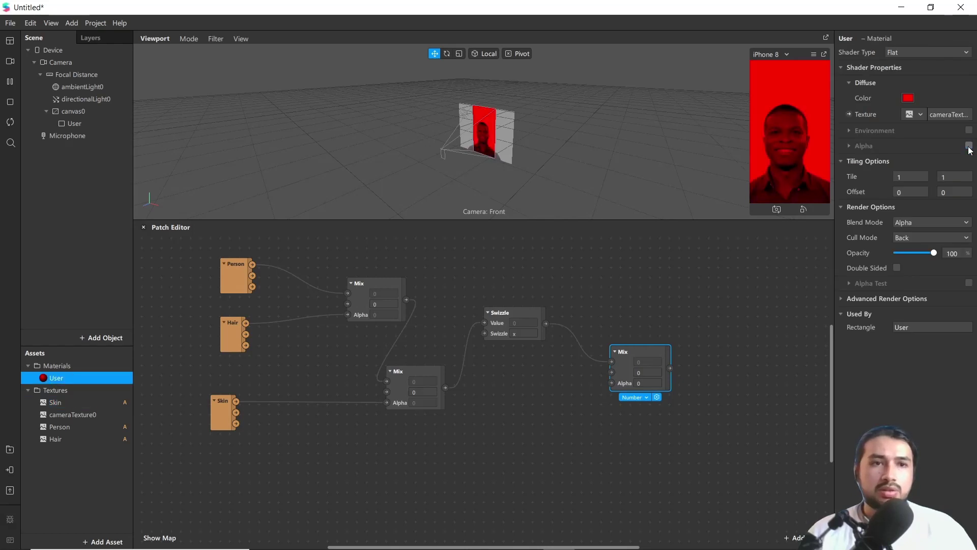
Drive the User diffuse texture from the last Mix and set the Mix's second input to 1
left_click(849, 115)
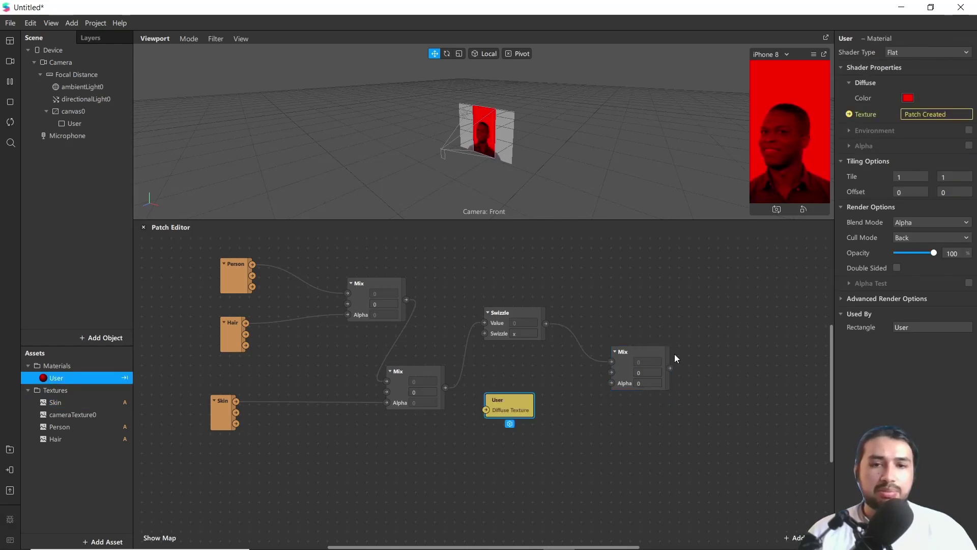
left_click_drag(517, 405, 760, 368)
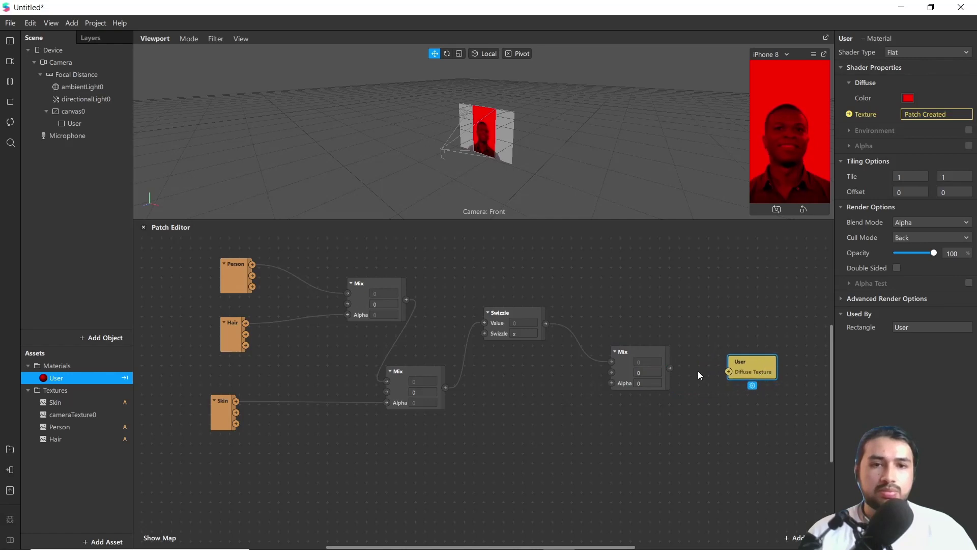
left_click_drag(671, 368, 728, 371)
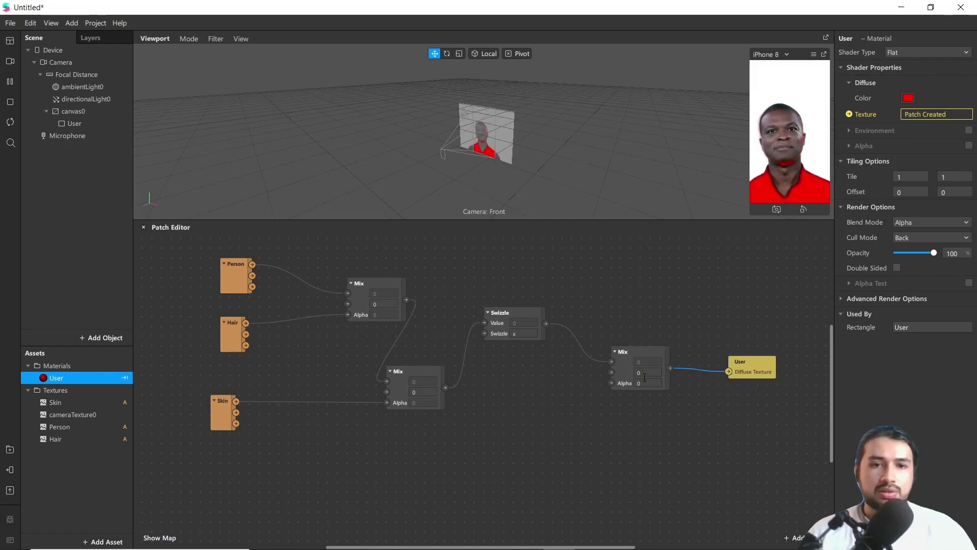
left_click(645, 377)
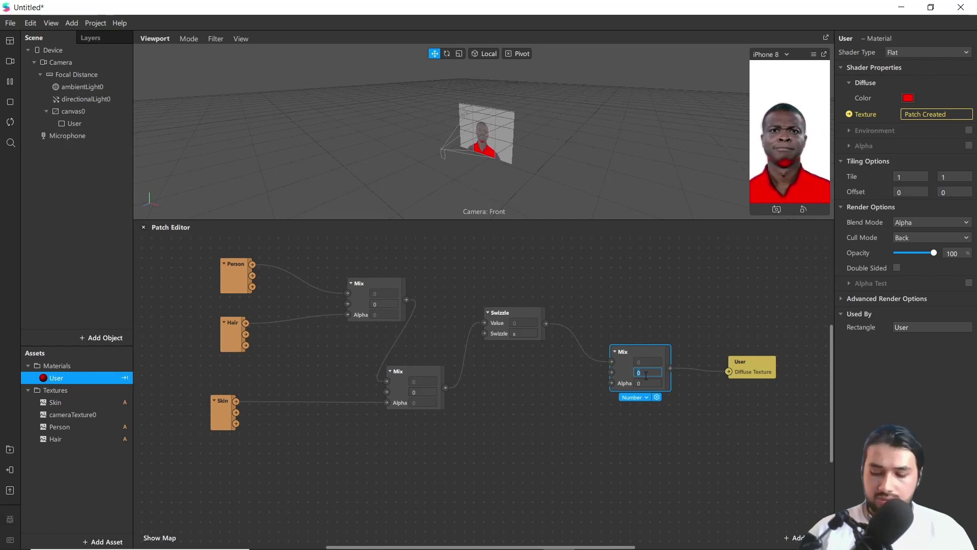
Preview the effect on a different person's simulation video and enlarge the viewport
left_click(10, 61)
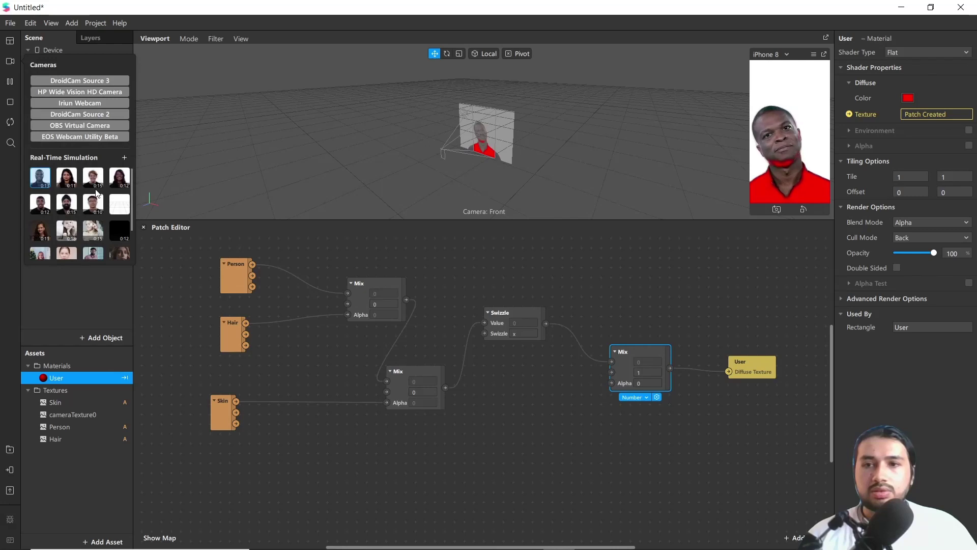
left_click(94, 178)
left_click(655, 241)
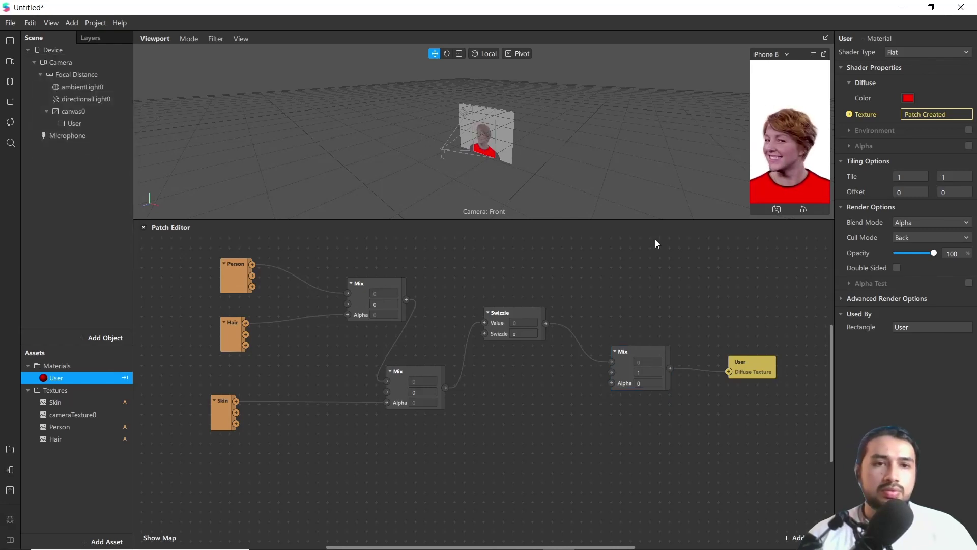
left_click_drag(656, 221, 662, 255)
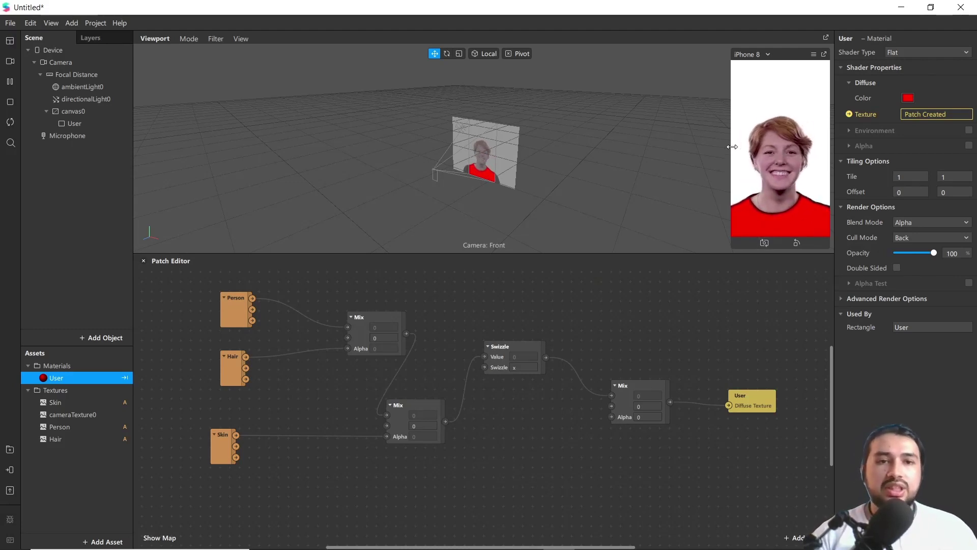
Add a Gallery Texture asset named galleryTexture0 and drop it into the Patch Editor as a patch
left_click_drag(620, 385, 609, 374)
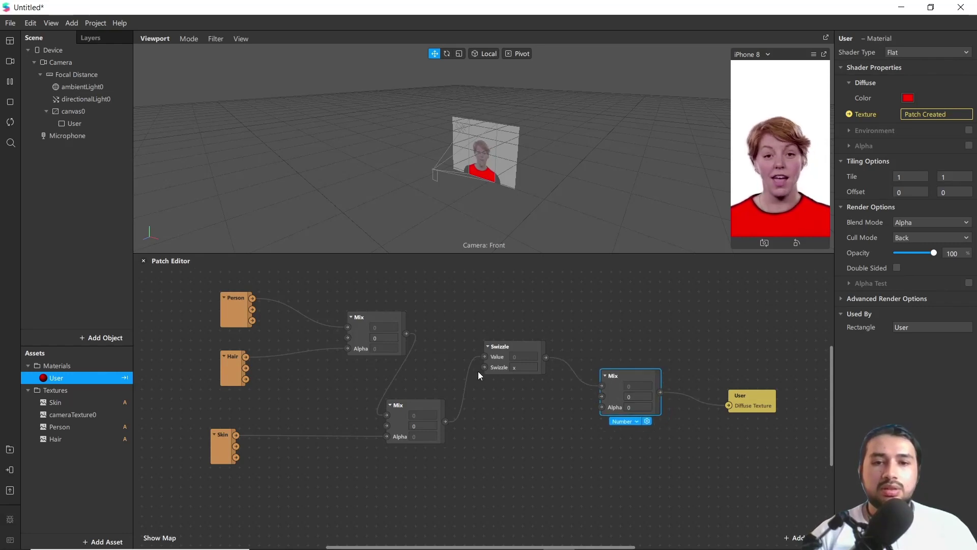
left_click(85, 542)
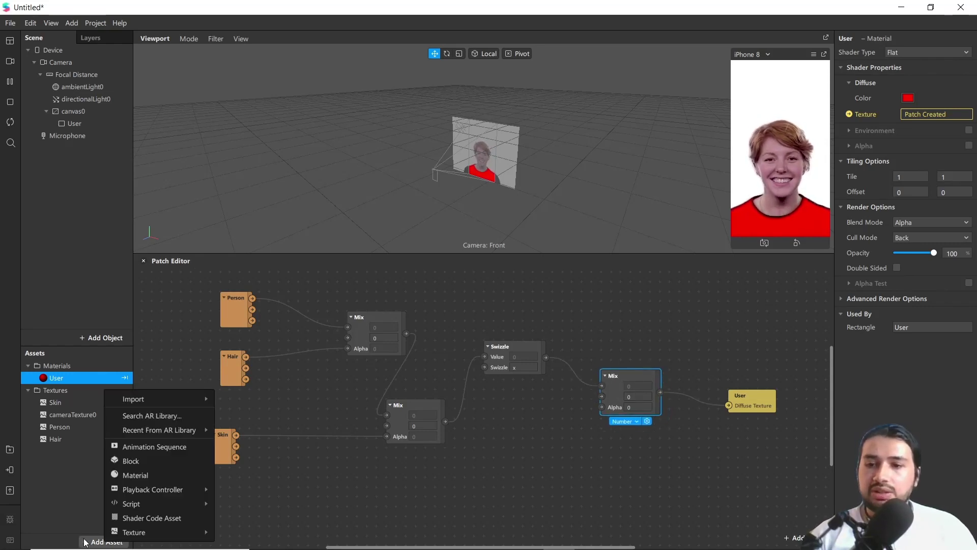
mouse_move(173, 532)
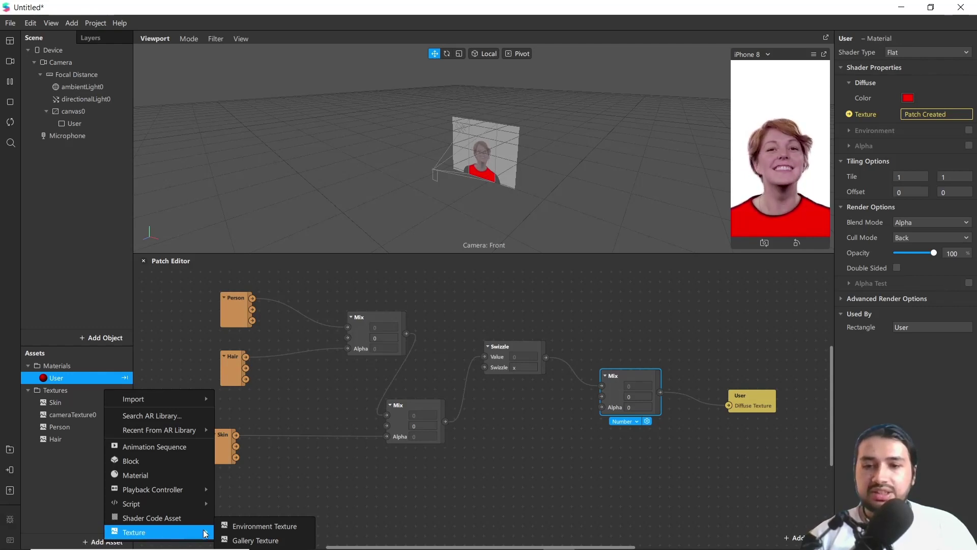
left_click(246, 541)
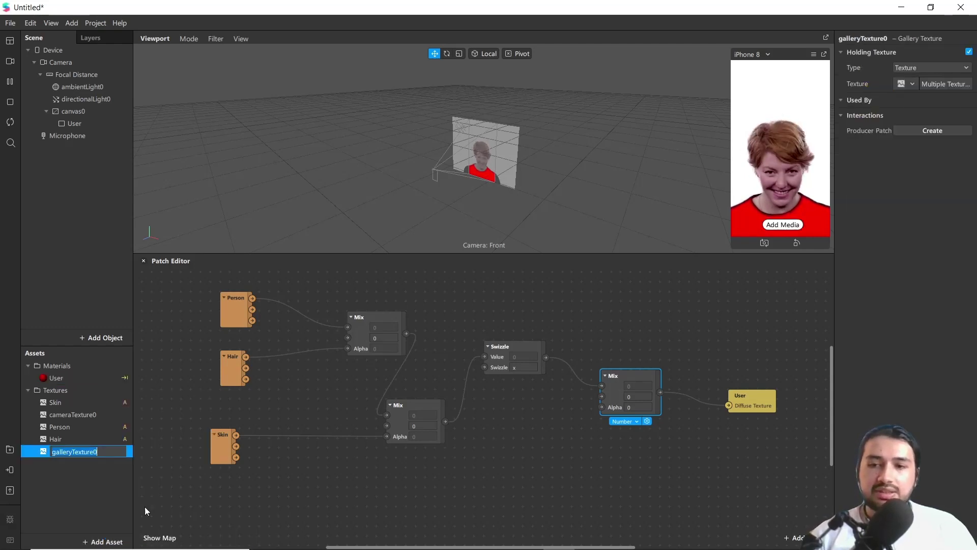
left_click(114, 481)
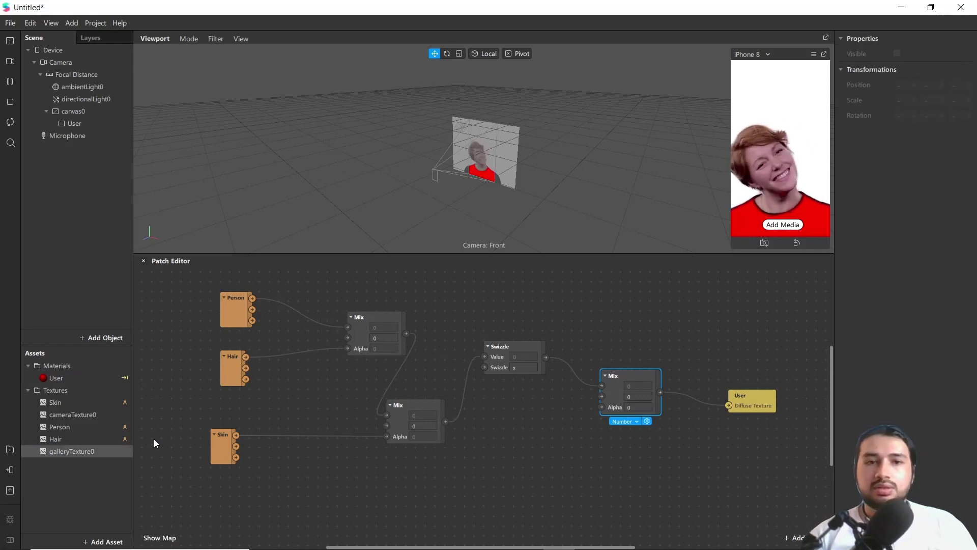
left_click(82, 451)
left_click_drag(82, 451, 482, 493)
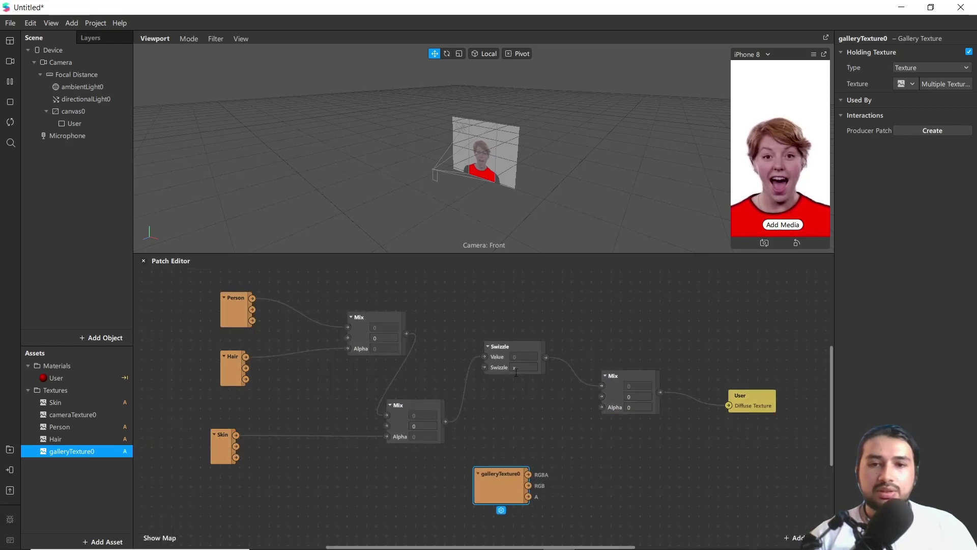
Add a Multiply patch combining the clothing mask with galleryTexture0 and route its output into the final Mix
left_click(578, 452)
right_click(588, 450)
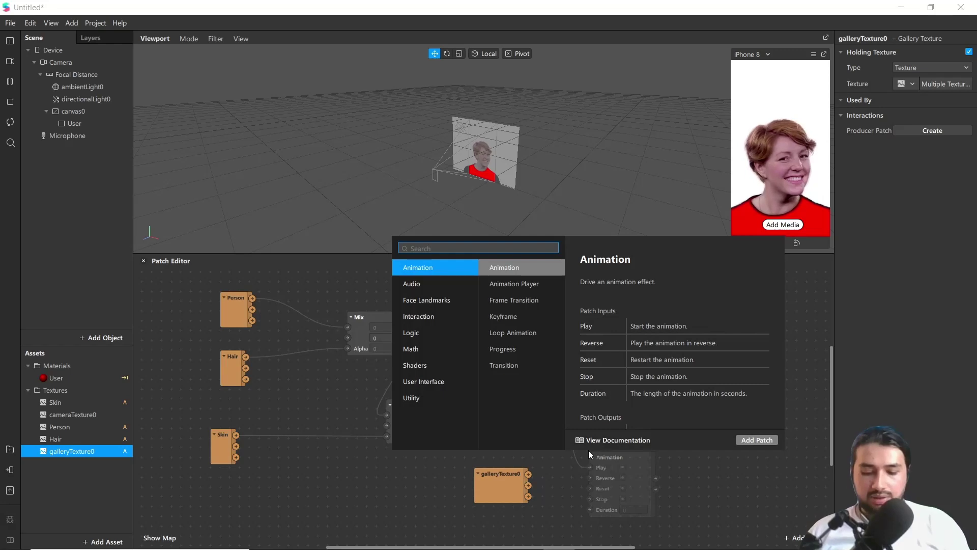
type("mult")
key("Return")
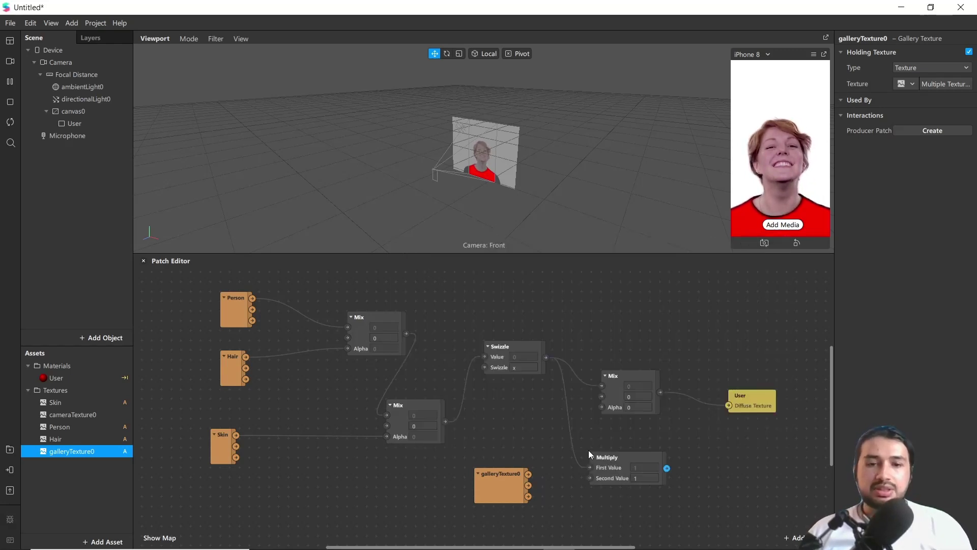
left_click_drag(524, 476, 591, 478)
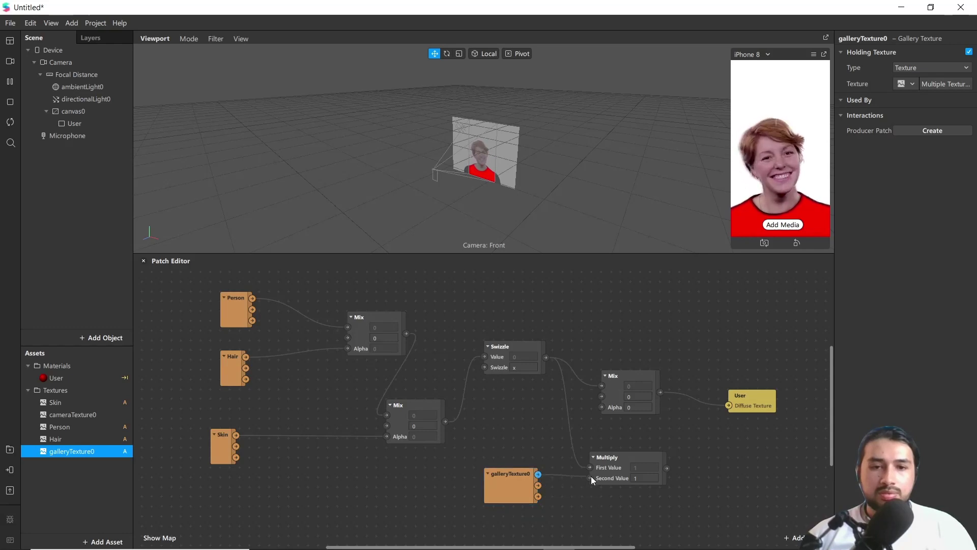
left_click_drag(667, 468, 600, 387)
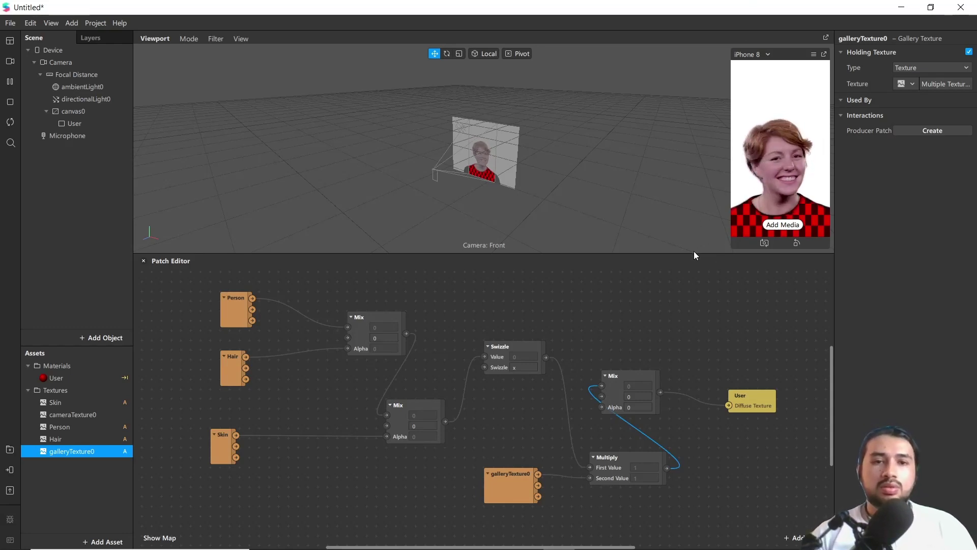
left_click_drag(693, 253, 693, 286)
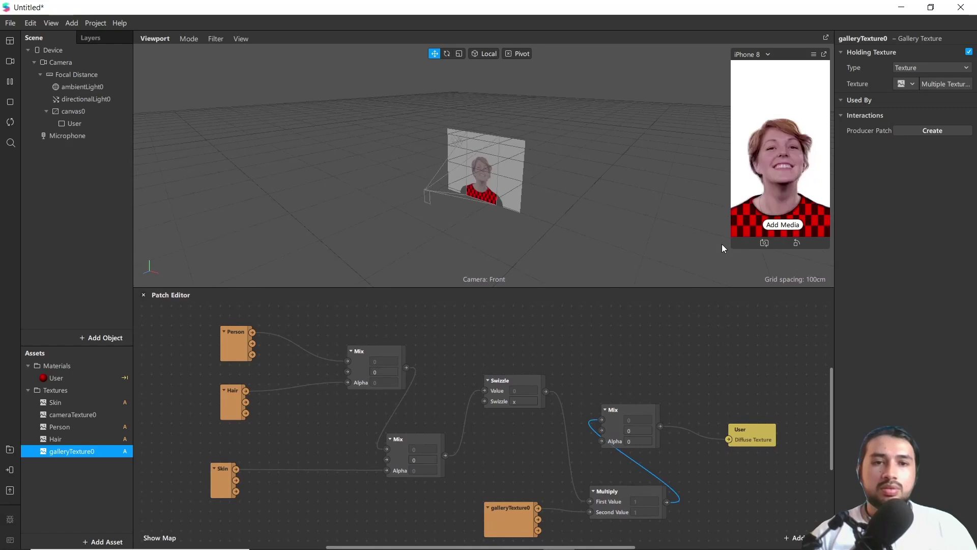
left_click_drag(733, 234, 714, 255)
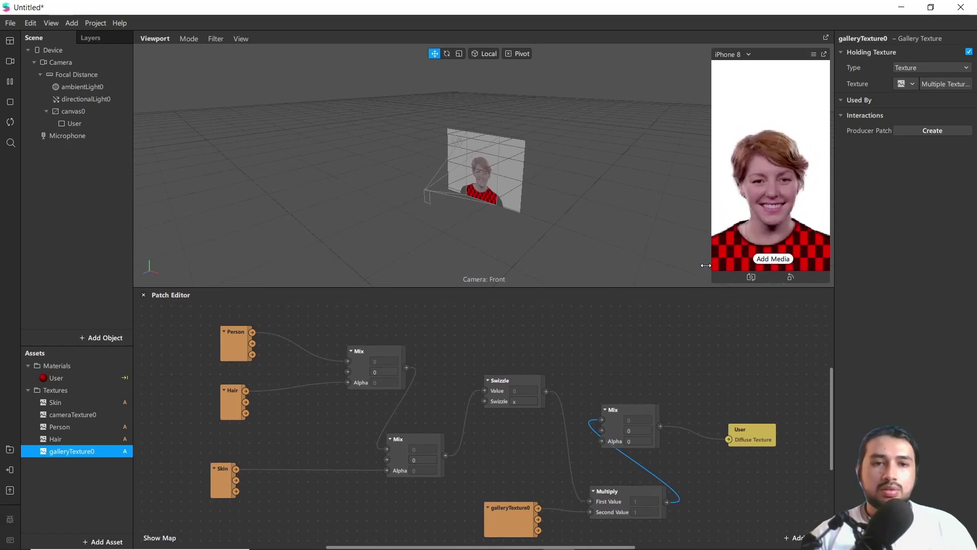
left_click(764, 258)
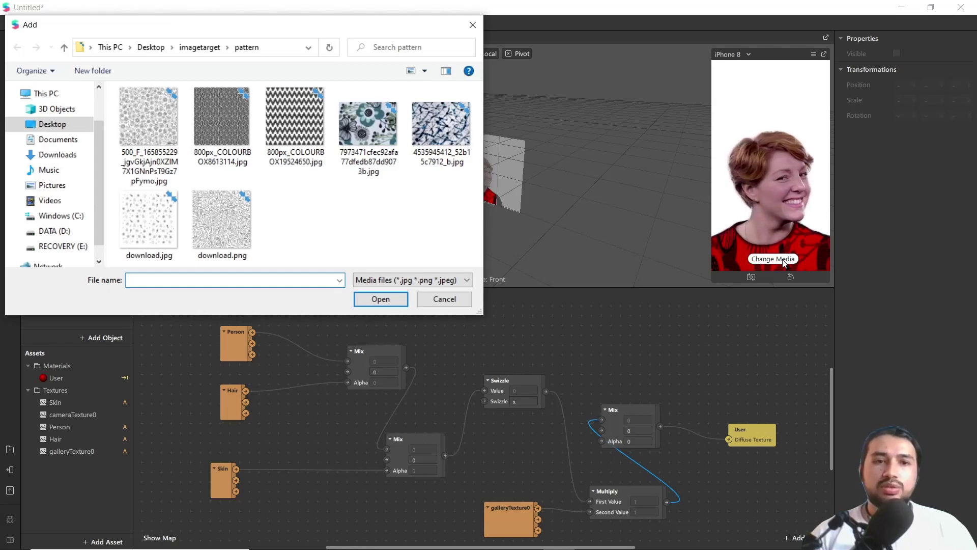
left_click(448, 122)
double_click(449, 122)
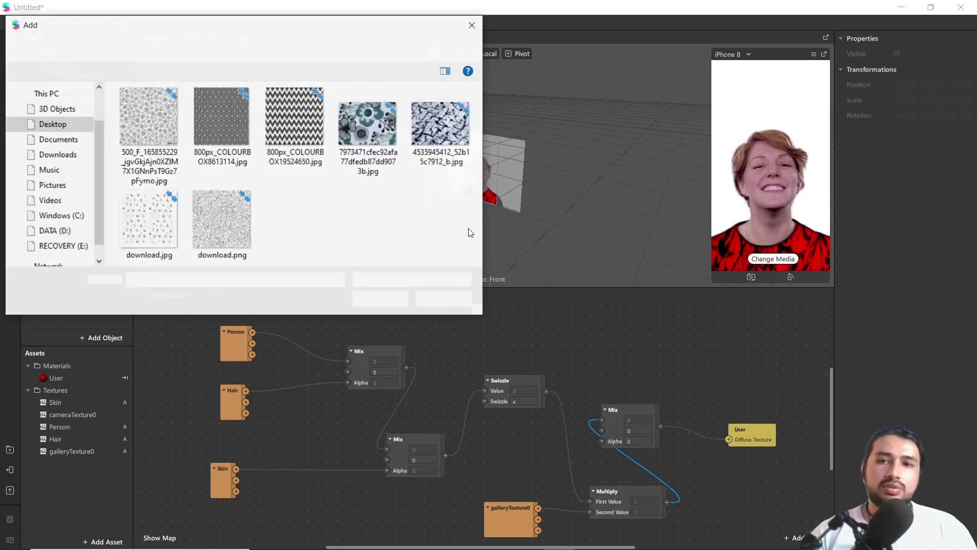
double_click(212, 204)
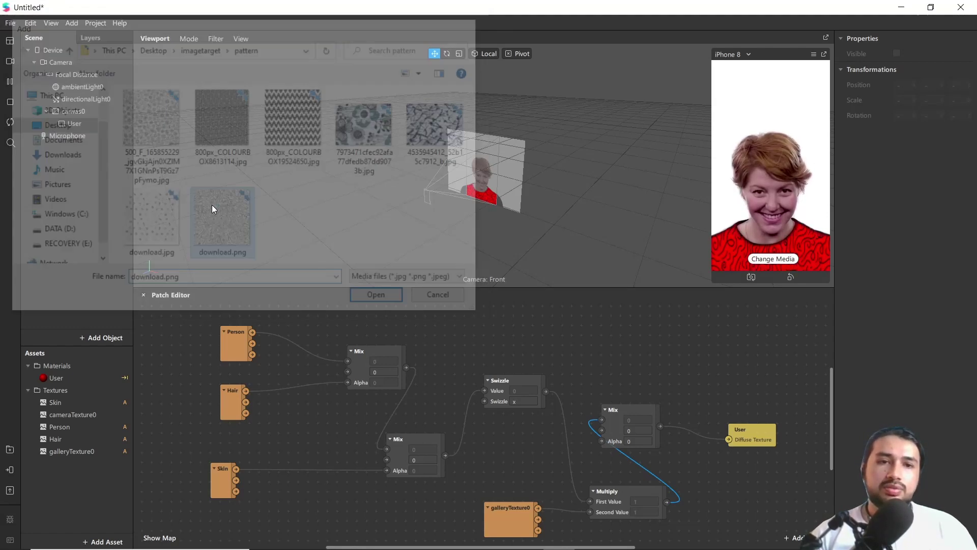
left_click(773, 259)
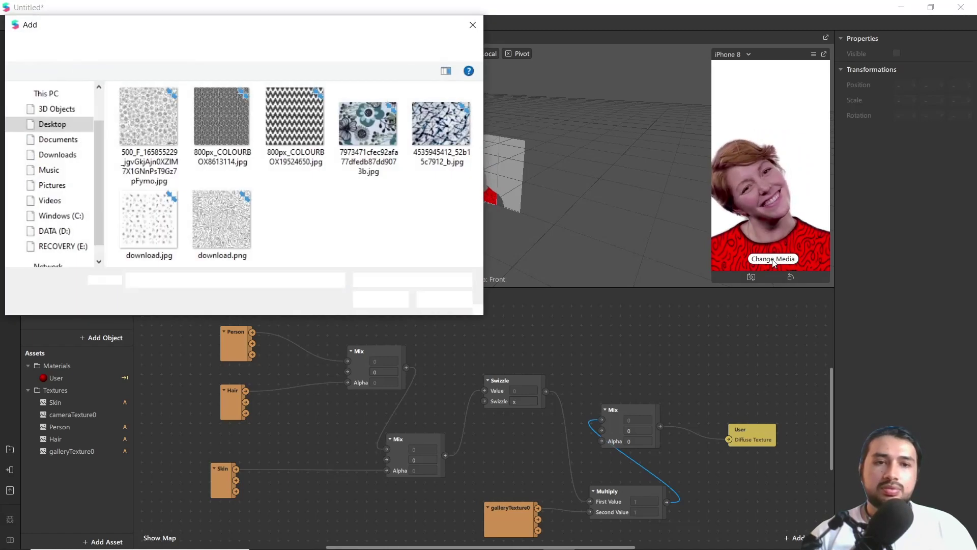
double_click(160, 120)
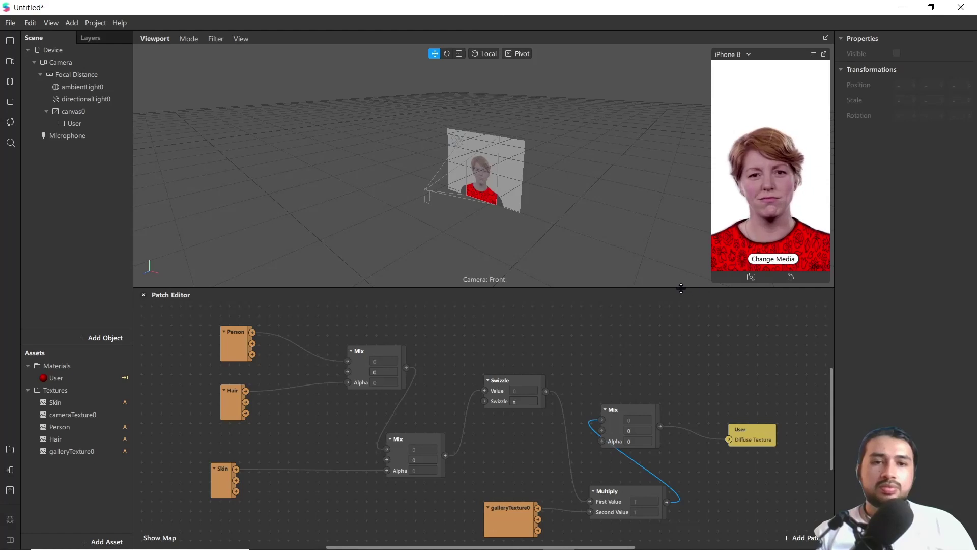
Add a Screen Tap patch below the graph
left_click_drag(665, 286, 663, 260)
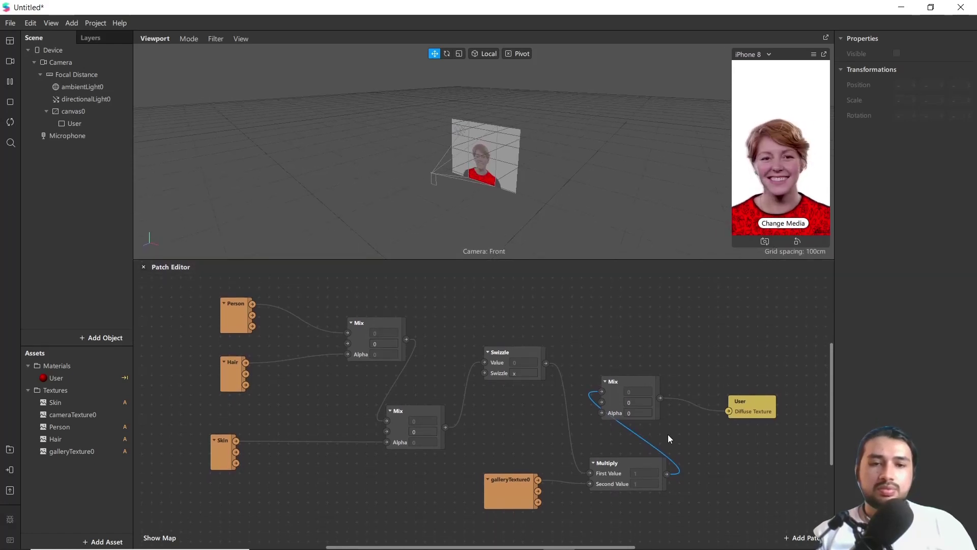
left_click_drag(644, 394, 669, 368)
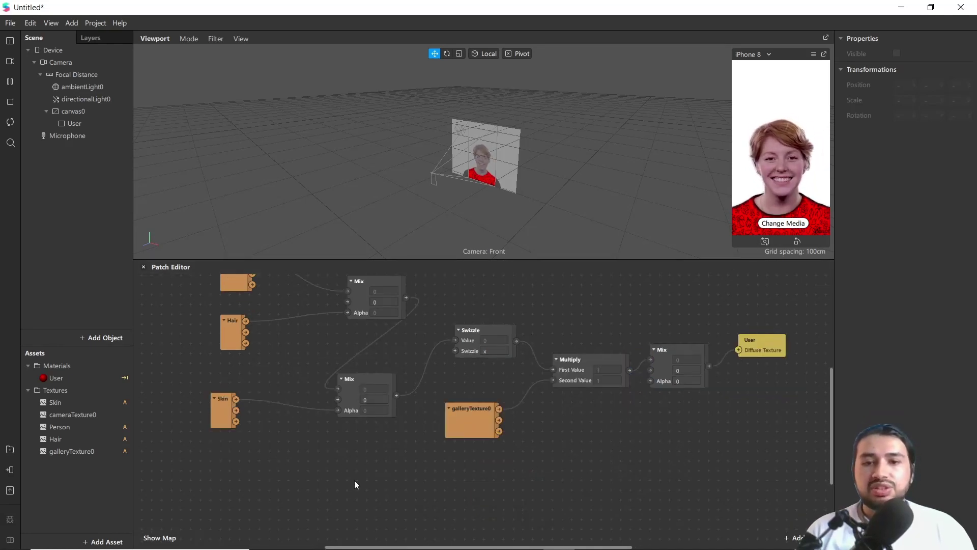
double_click(319, 468)
type("scree")
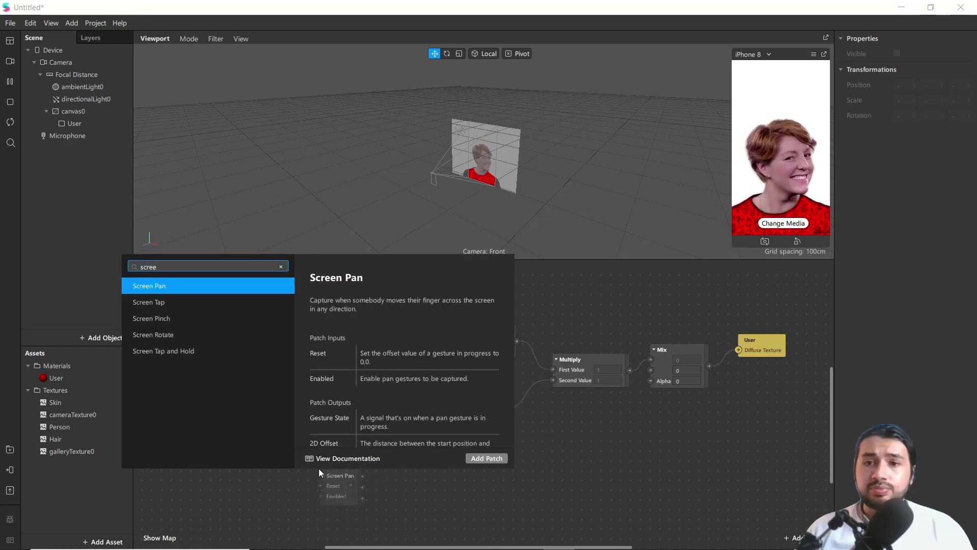
key("Down")
key("Return")
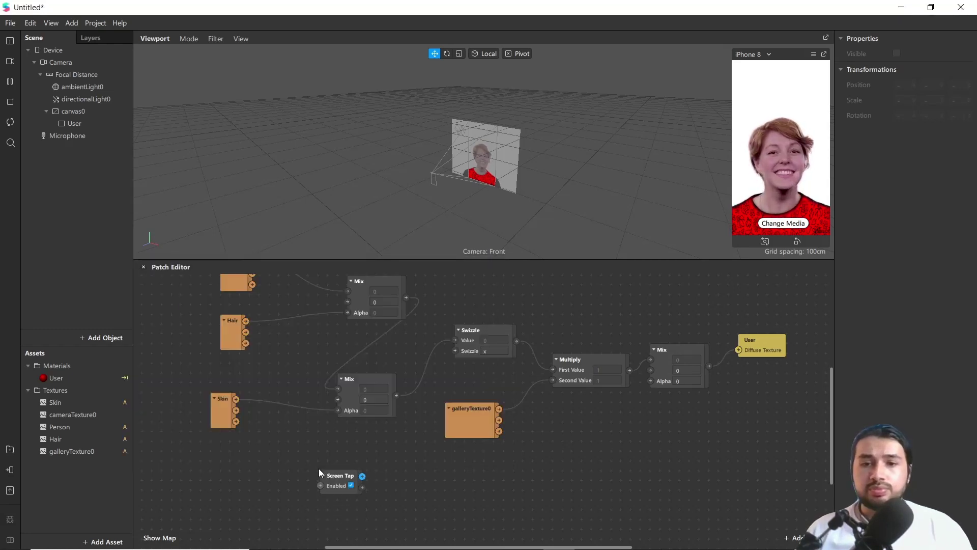
left_click_drag(333, 465, 397, 483)
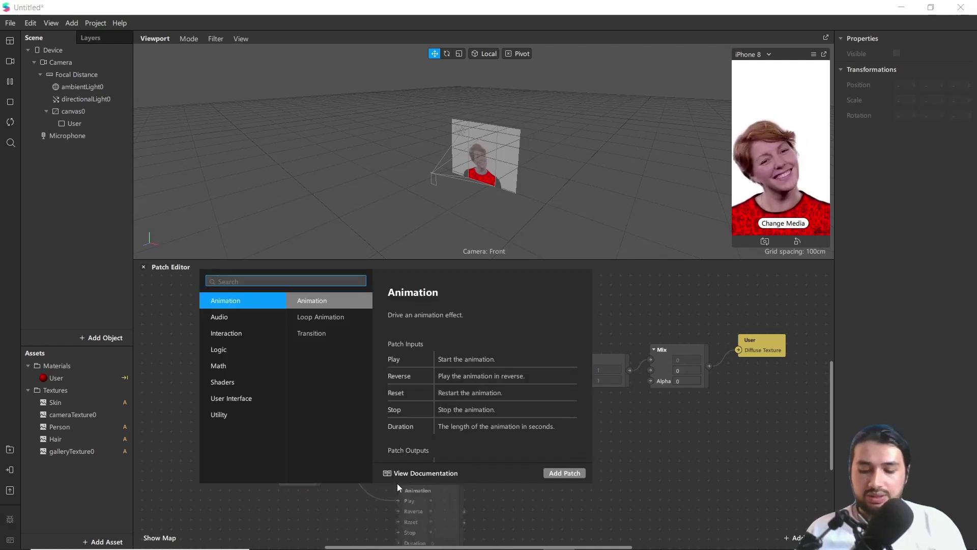
Add a Counter fed by Screen Tap and wire it into a new Option Picker
type("coul")
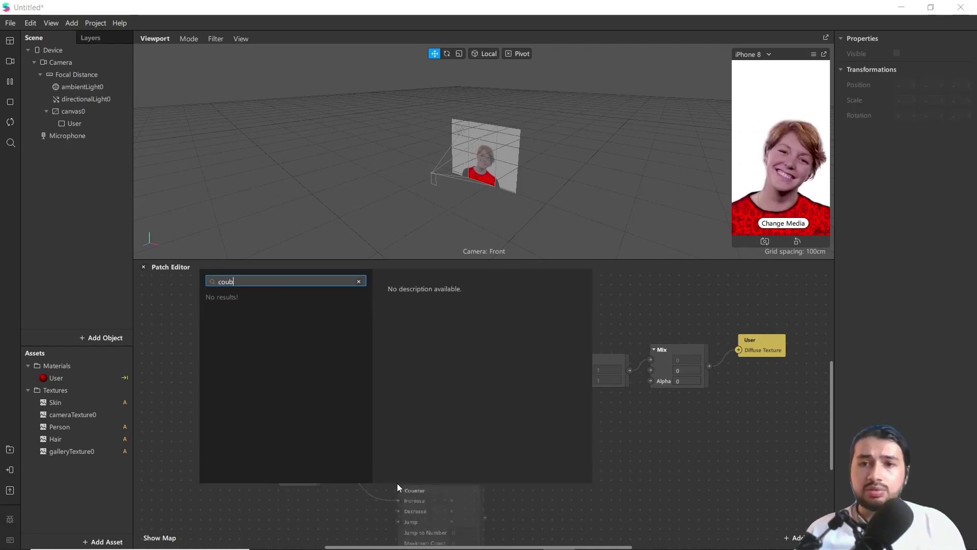
key("BackSpace")
key("Return")
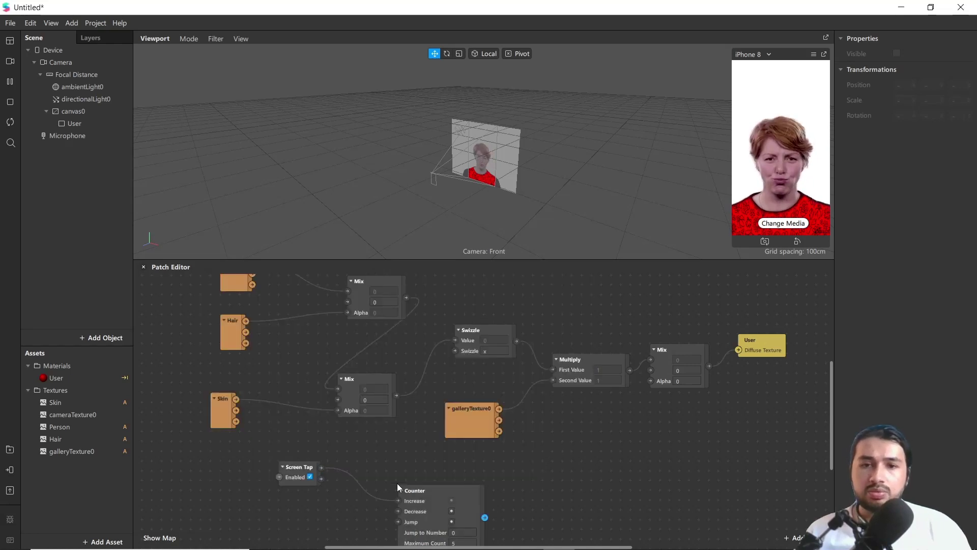
left_click_drag(401, 475, 397, 456)
left_click_drag(456, 455, 521, 479)
type("option")
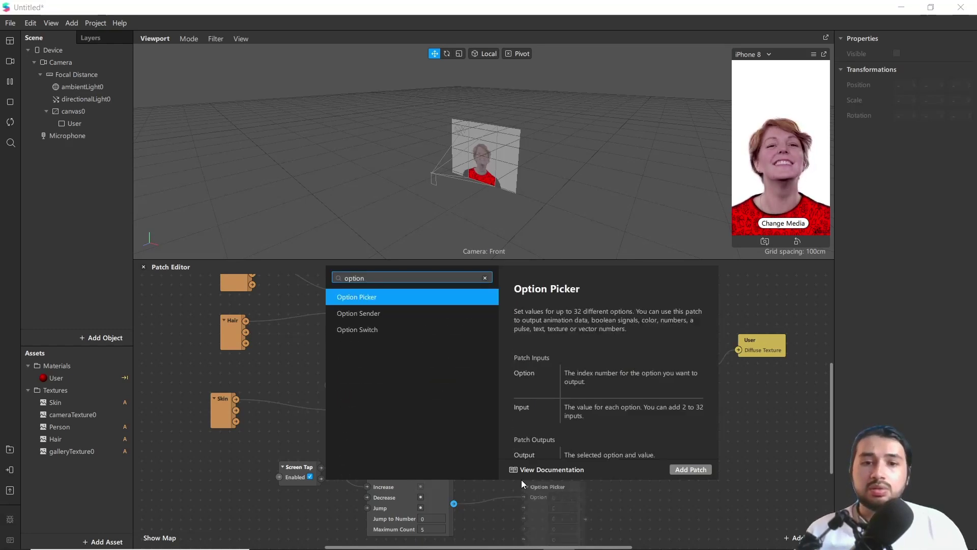
key("Return")
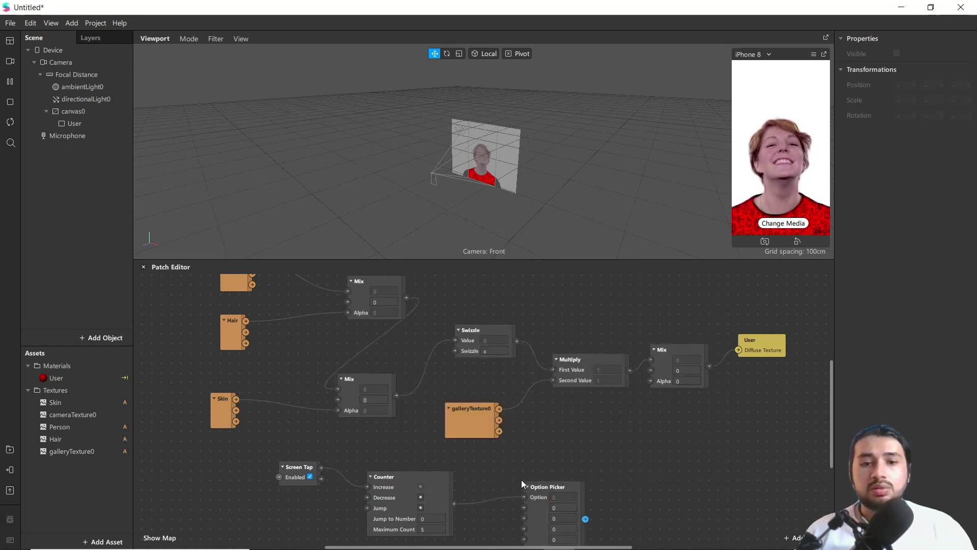
left_click_drag(547, 483, 547, 444)
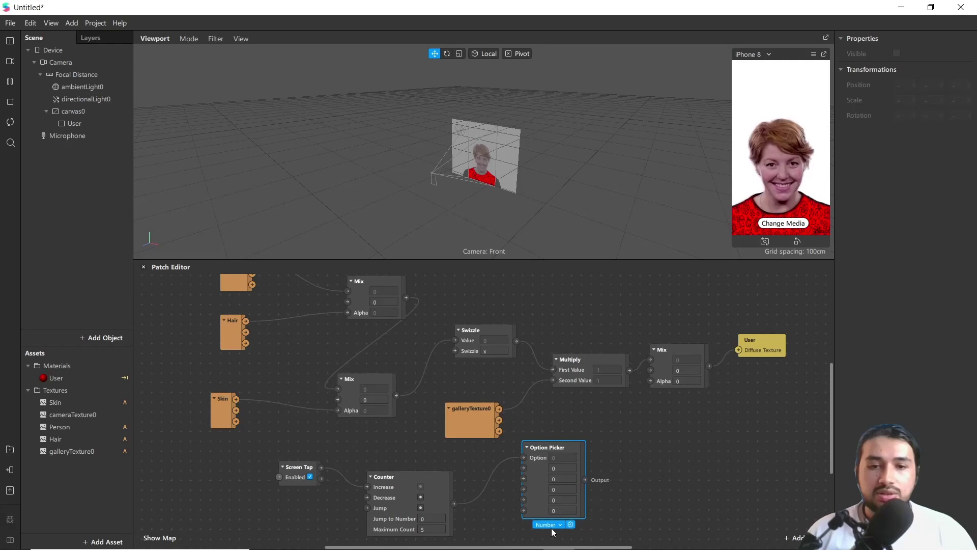
Make the Option Picker choose colours, with red and green as the first two options
left_click(552, 527)
left_click(570, 438)
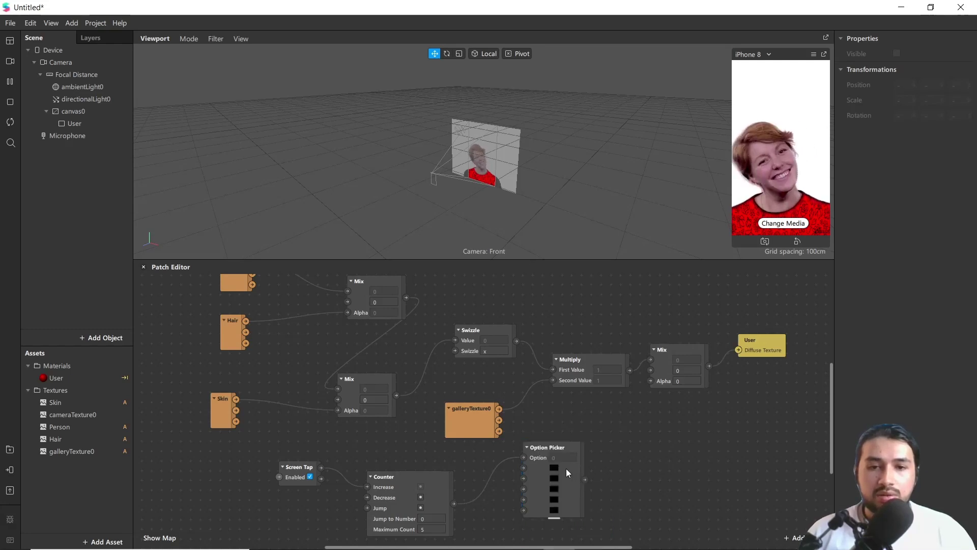
left_click(553, 468)
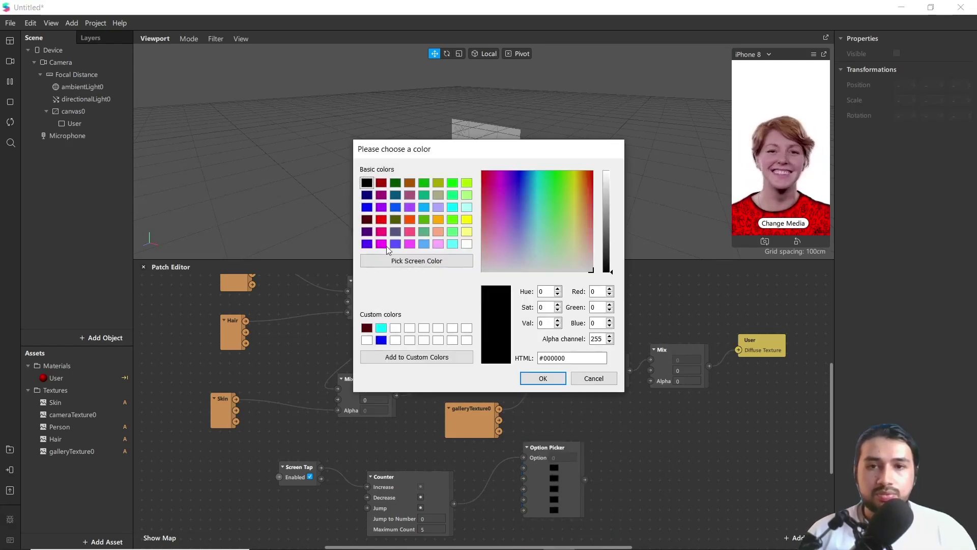
left_click(381, 220)
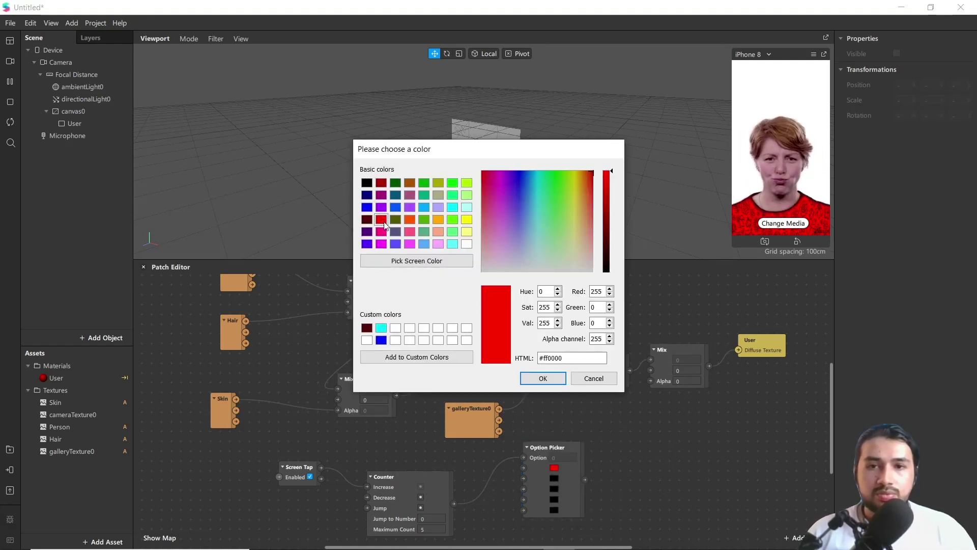
left_click(545, 379)
left_click(554, 478)
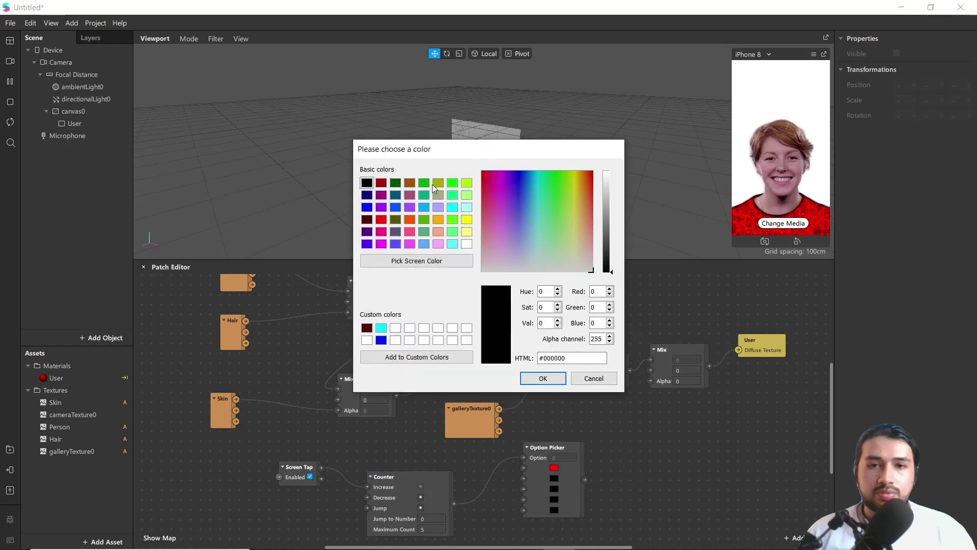
left_click(425, 183)
left_click(543, 378)
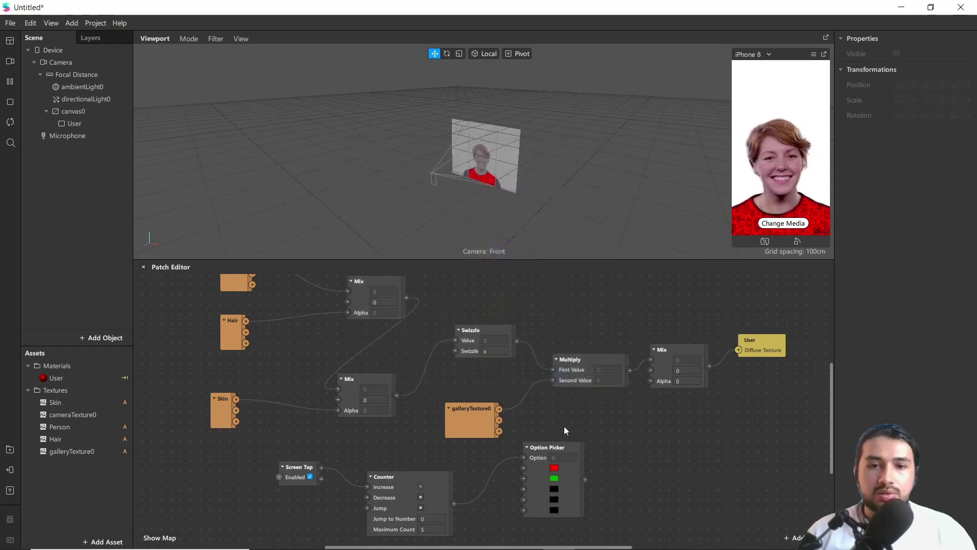
Set the Option Picker's third, fourth and fifth colours to yellow, purple and white
left_click(554, 488)
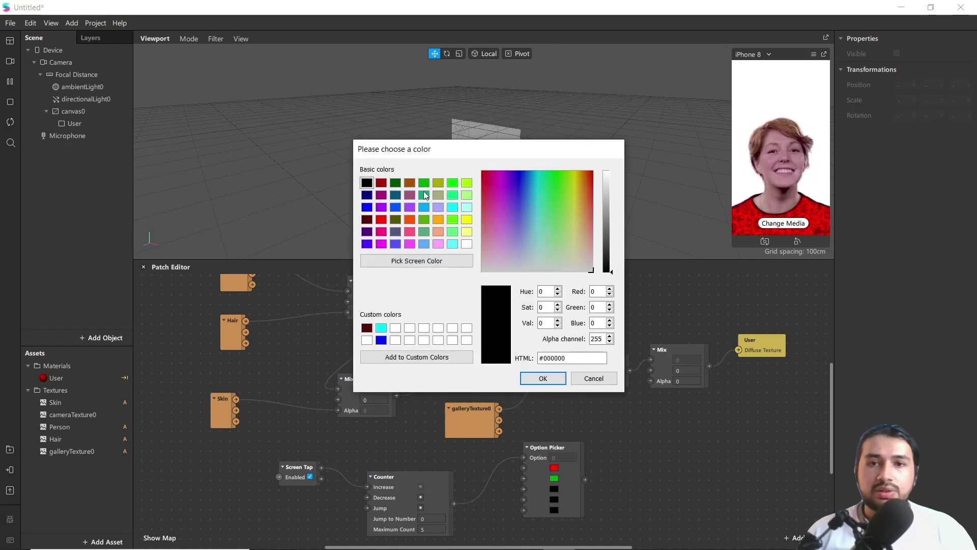
left_click(424, 183)
left_click(452, 182)
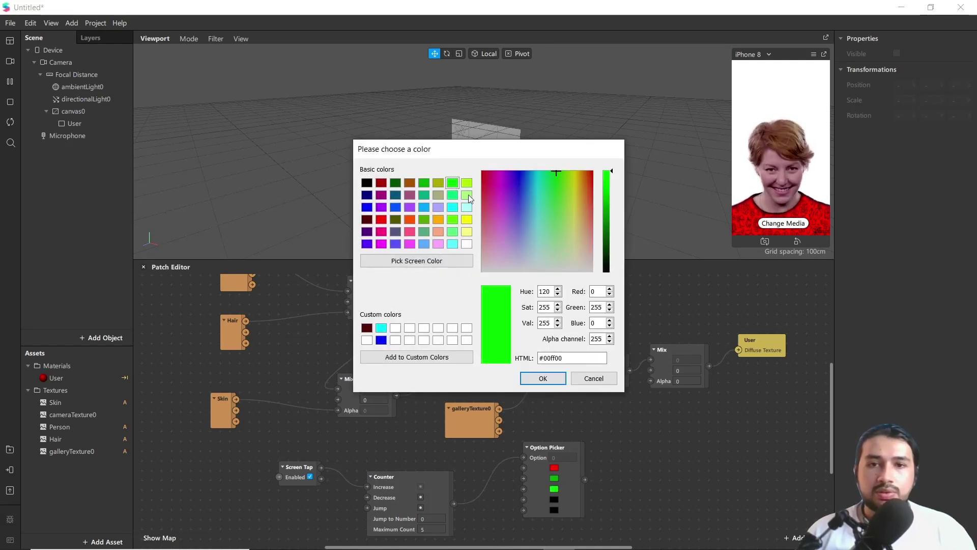
left_click(467, 219)
left_click(543, 378)
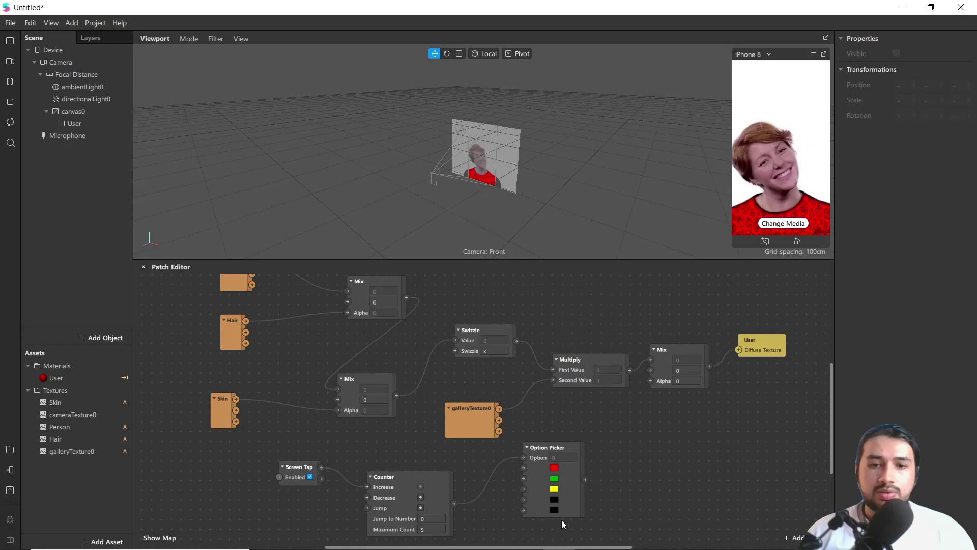
left_click(554, 508)
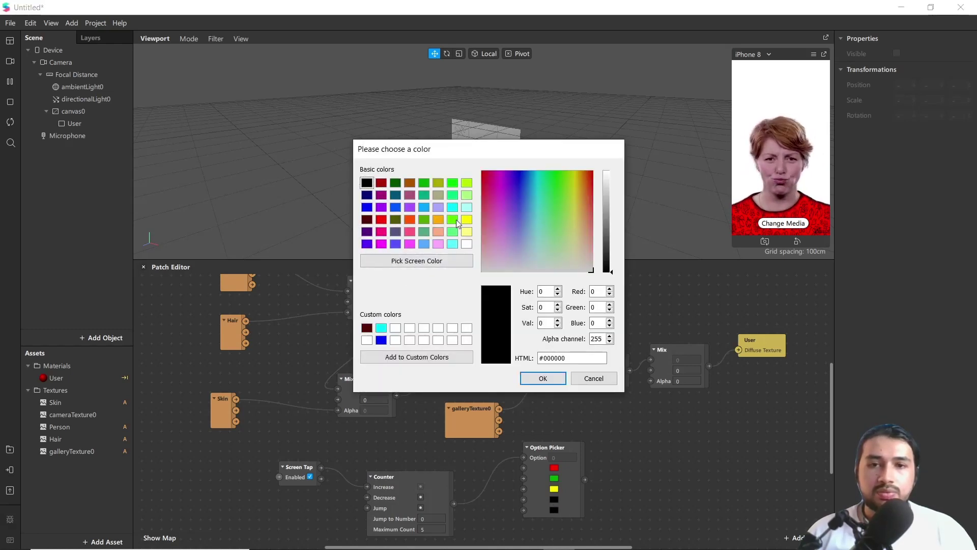
left_click(383, 209)
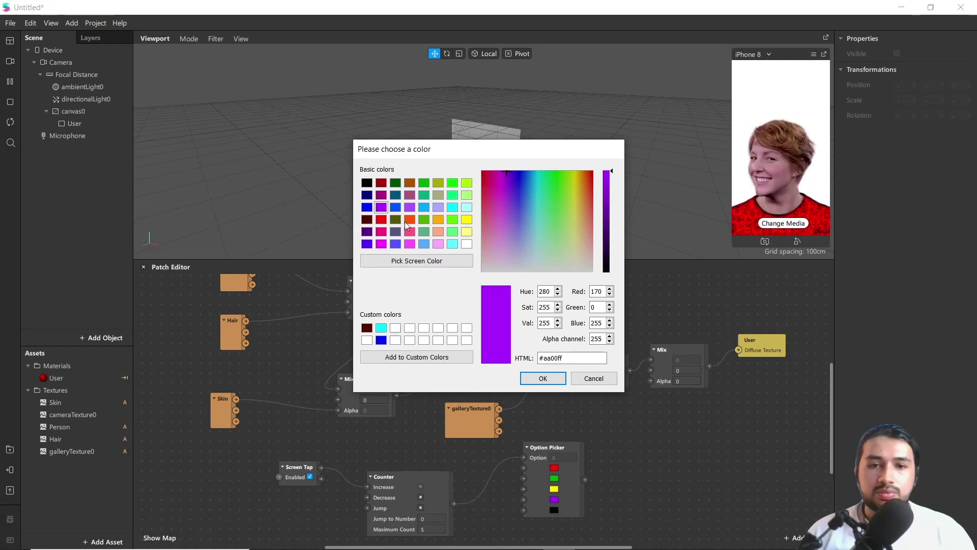
left_click(543, 378)
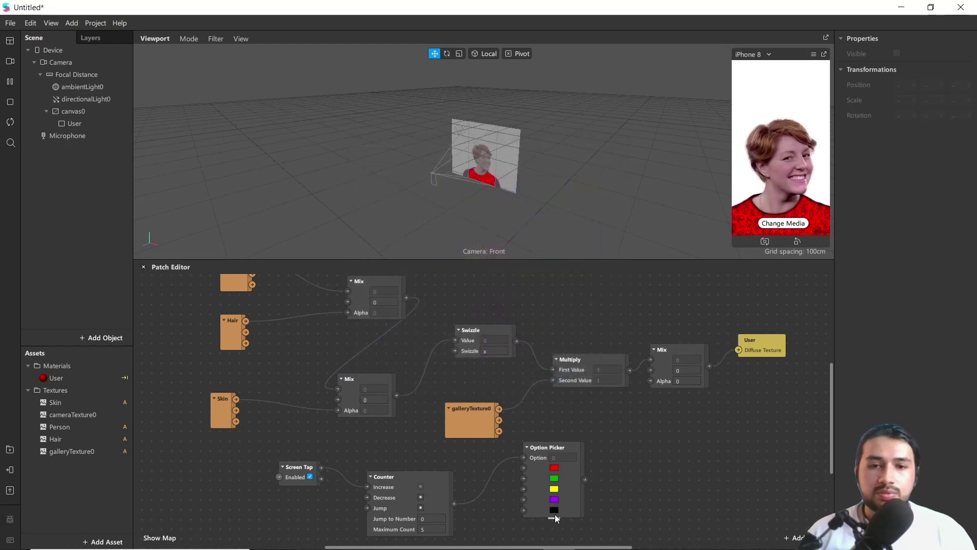
left_click(554, 510)
left_click(466, 244)
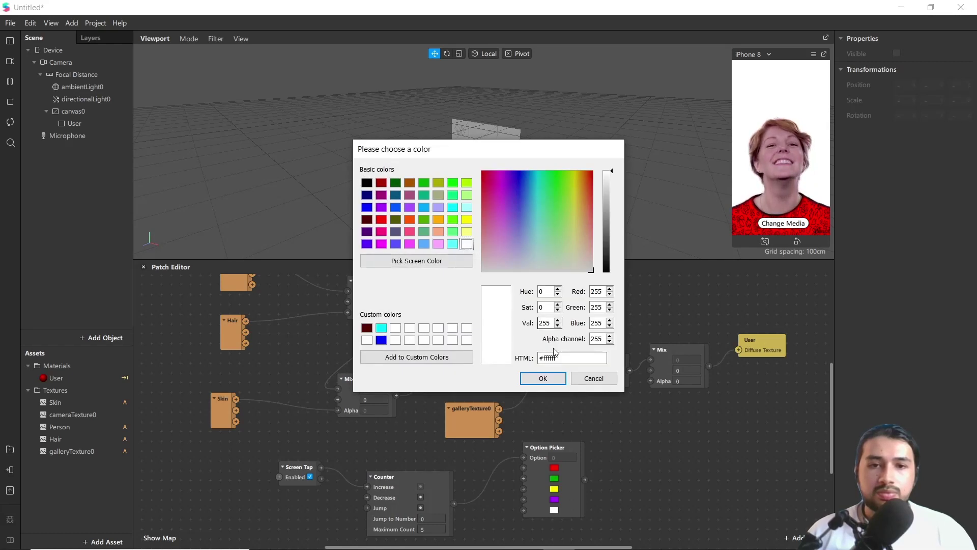
left_click(554, 380)
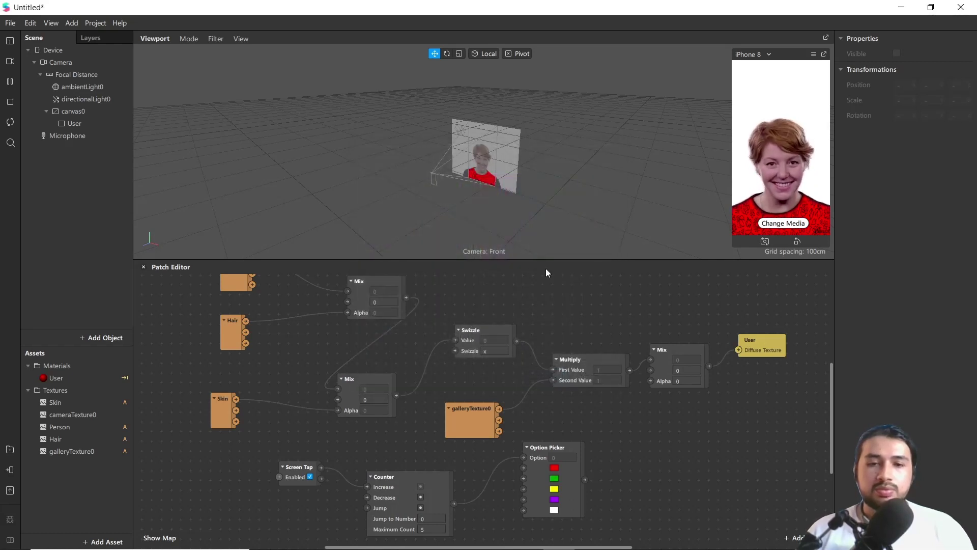
left_click_drag(532, 464, 532, 455)
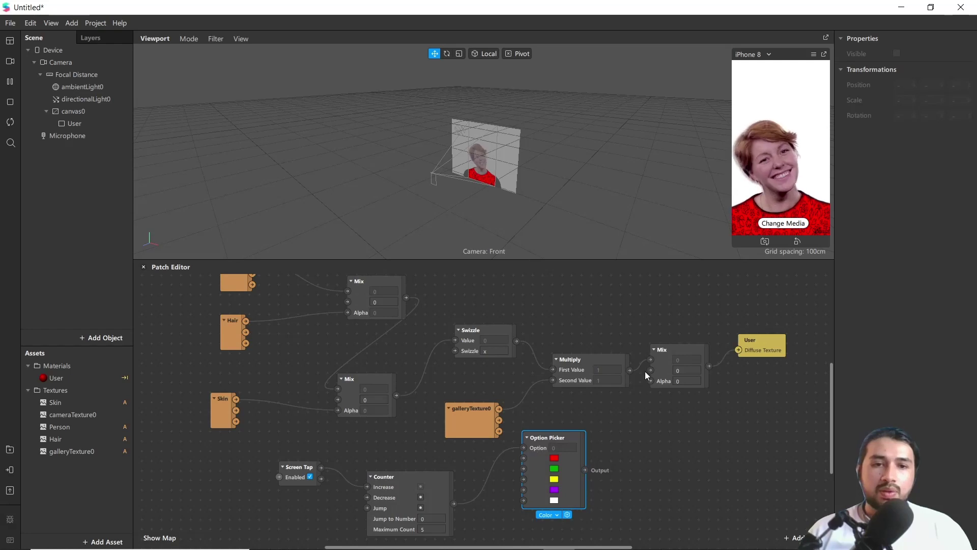
Add a second Multiply combining the pattern result with the Option Picker colour, feeding the final Mix
left_click_drag(629, 370, 666, 436)
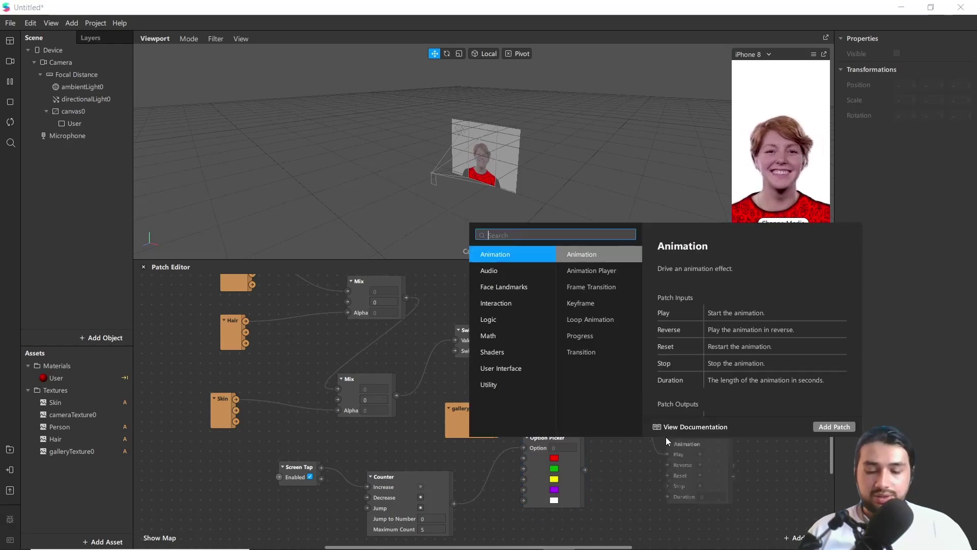
type("mul")
key("Return")
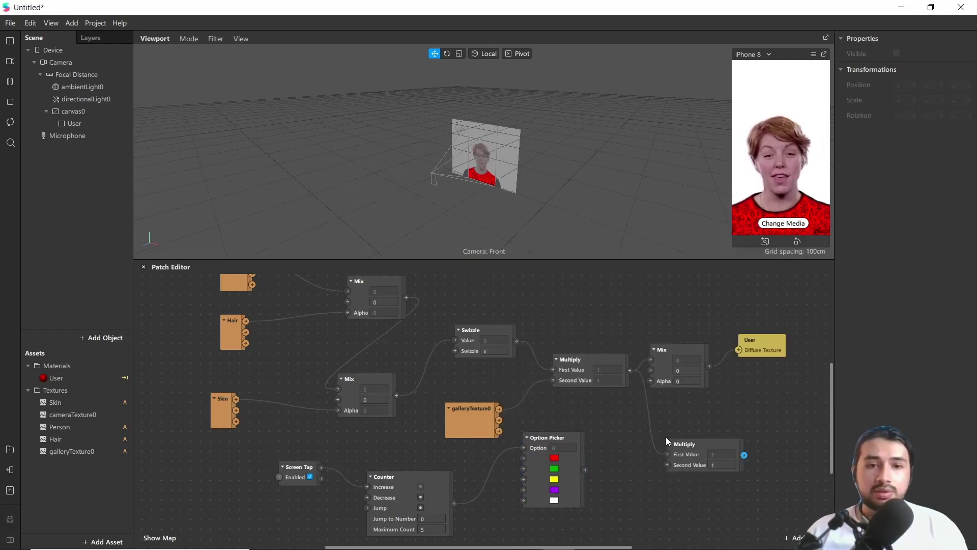
left_click_drag(587, 473, 670, 470)
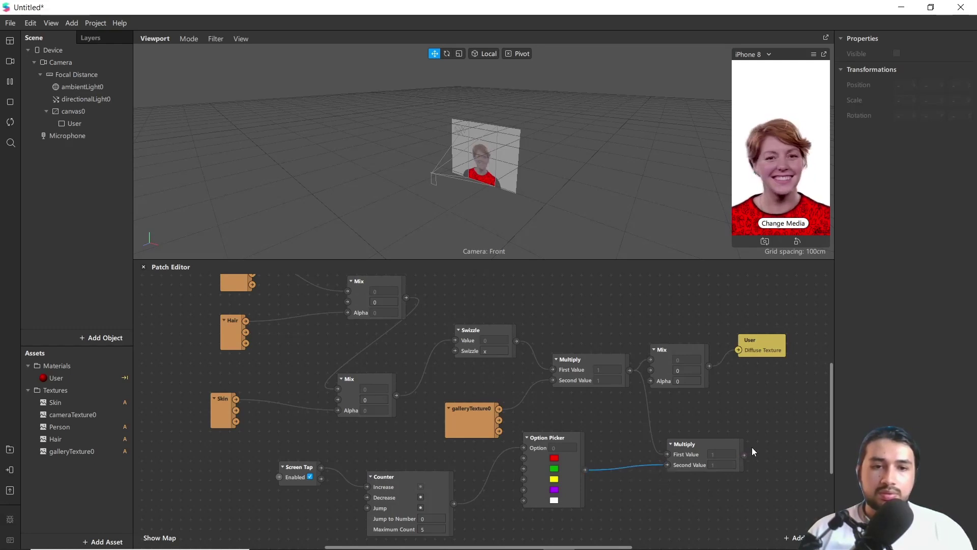
left_click_drag(744, 455, 695, 307)
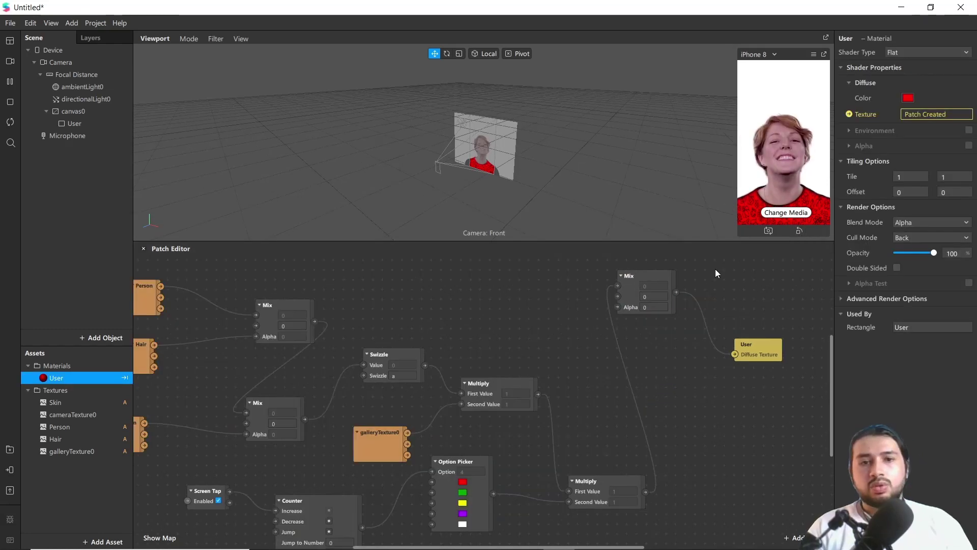
Set the final Mix's second value to 1
left_click(661, 296)
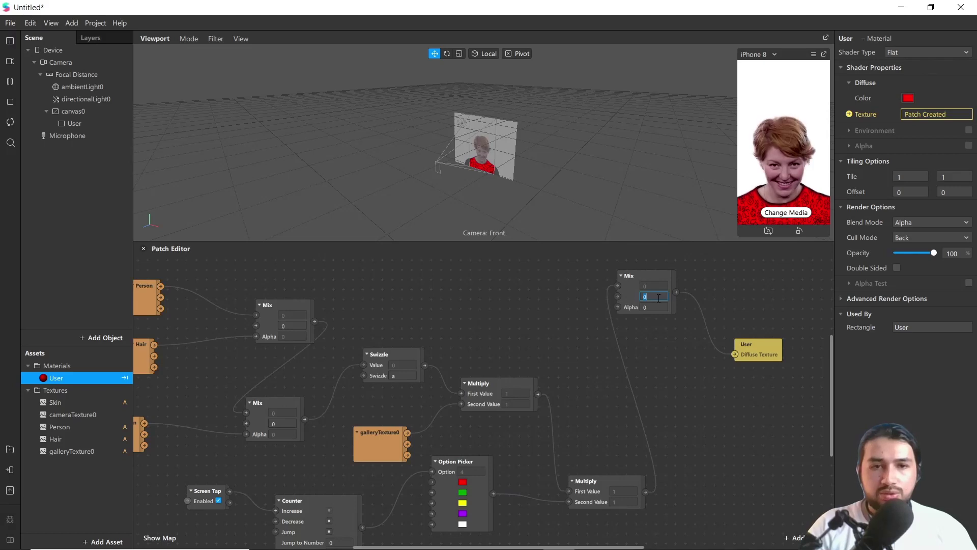
type("1")
key("Return")
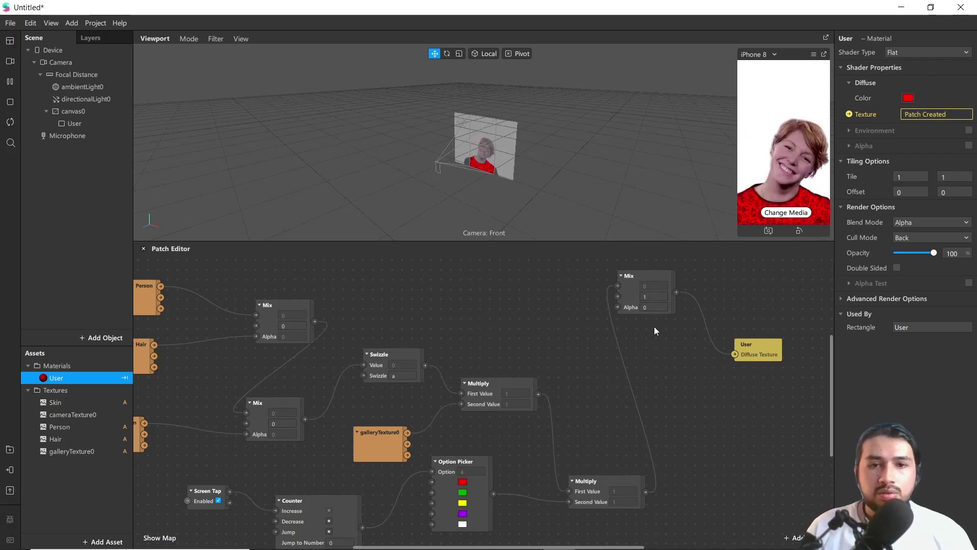
Change the User material's diffuse colour to white (#ffffff)
left_click(906, 99)
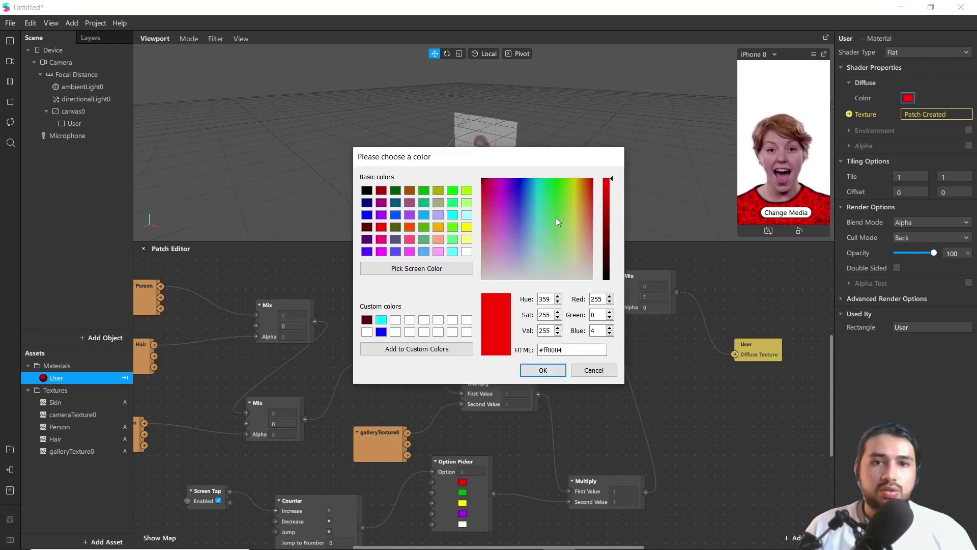
left_click(586, 278)
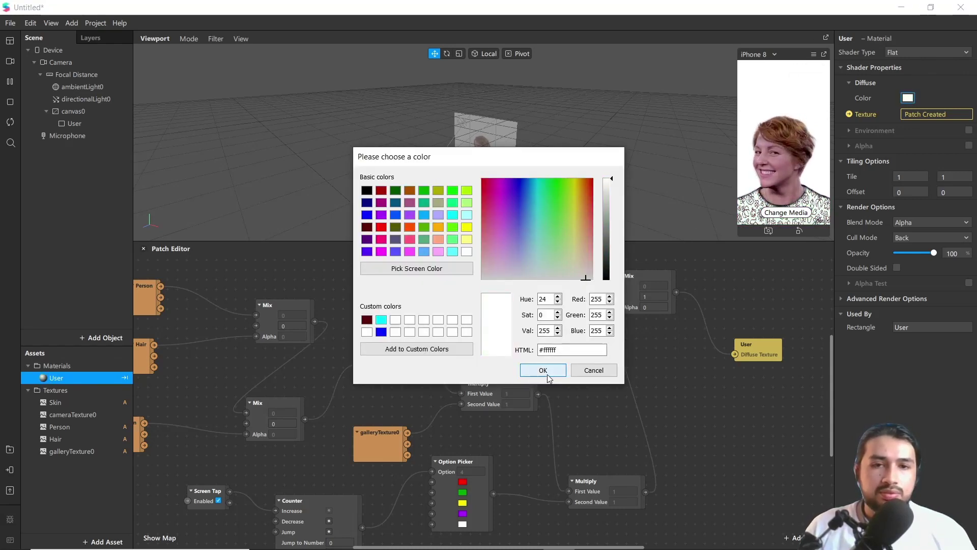
left_click(543, 370)
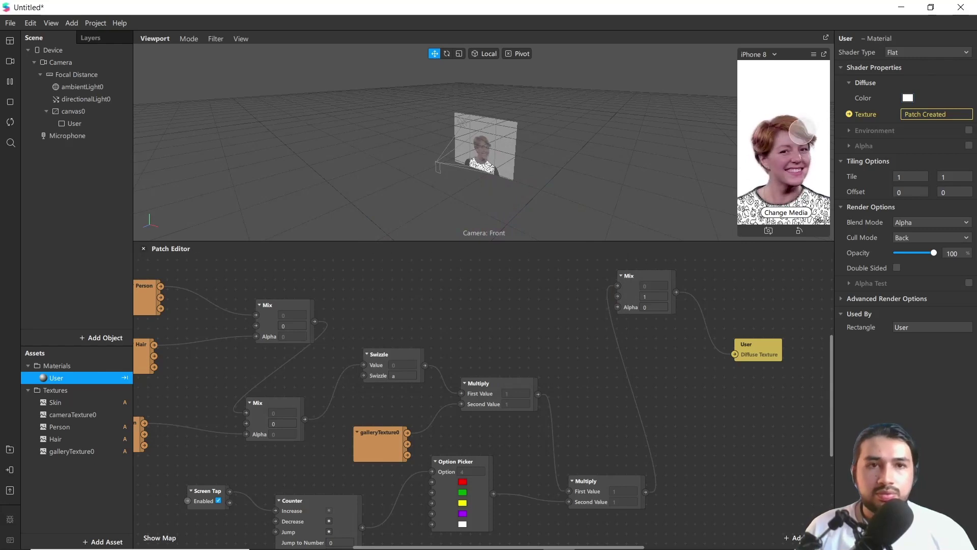
left_click(814, 54)
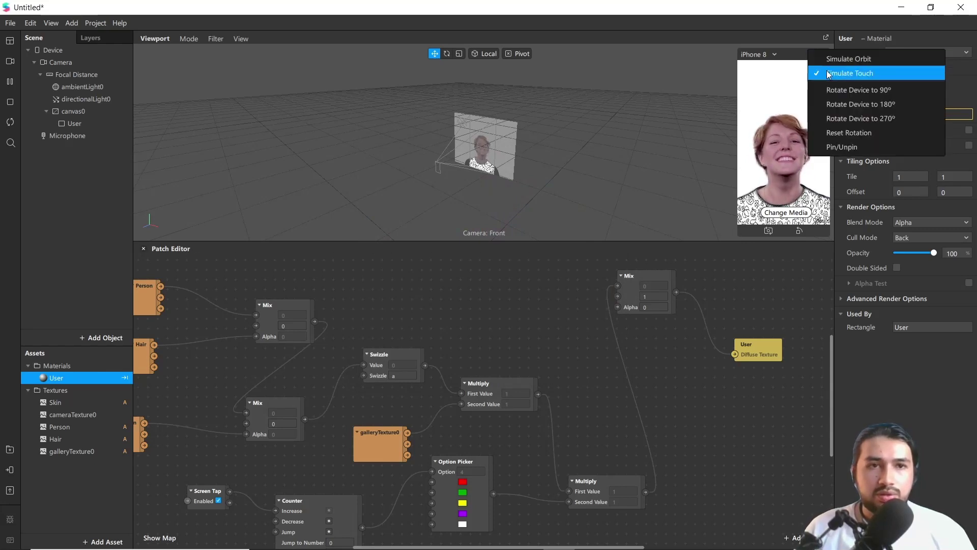
Enable simulated touch, enlarge the viewport and simulator preview, and bring up the Change Media dialog
left_click(845, 70)
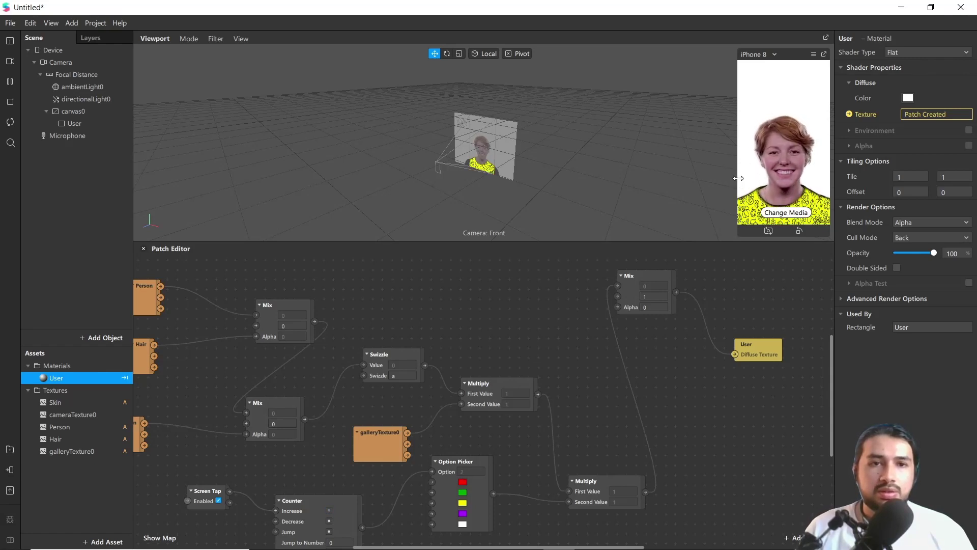
left_click_drag(687, 243, 657, 377)
left_click_drag(738, 195, 662, 197)
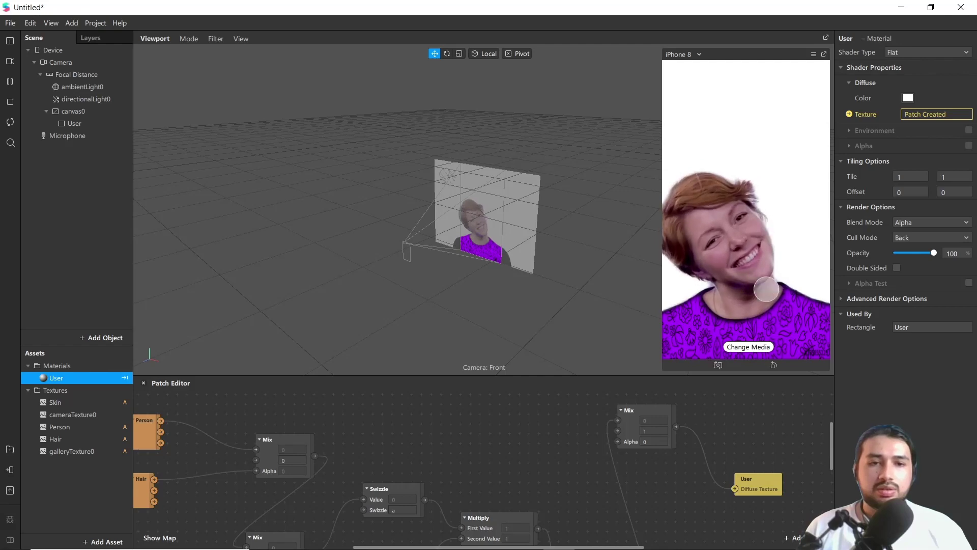
left_click(748, 346)
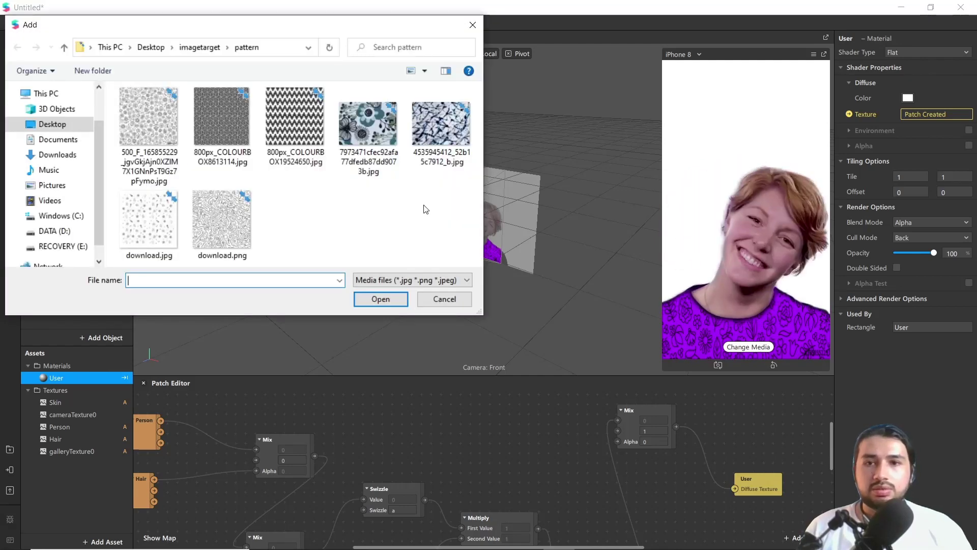
Load the black-and-white chevron pattern image onto the shirt
double_click(300, 132)
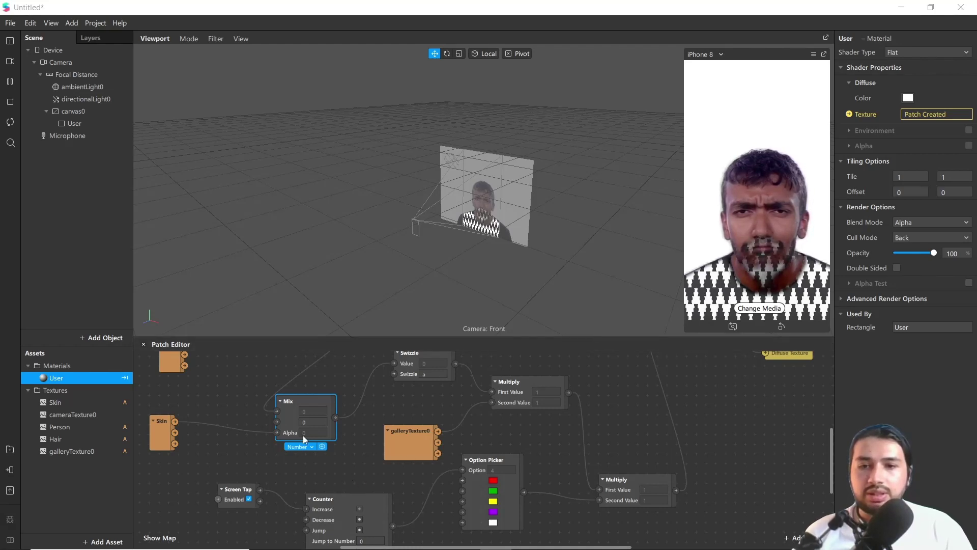
Set the Skin-driven Mix patch's second value to -10 to keep the pattern off the face
scroll(300, 439, "up", 1)
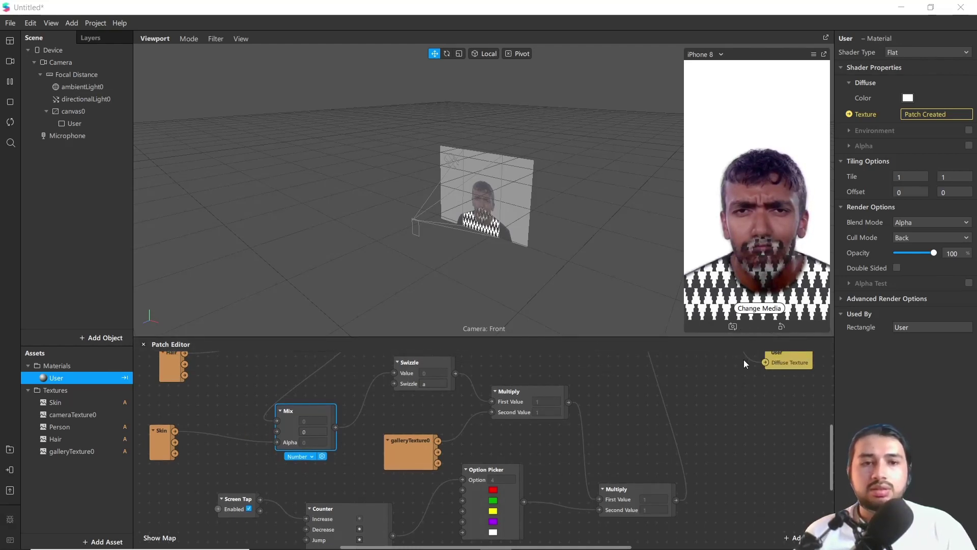
left_click(311, 432)
type("-100")
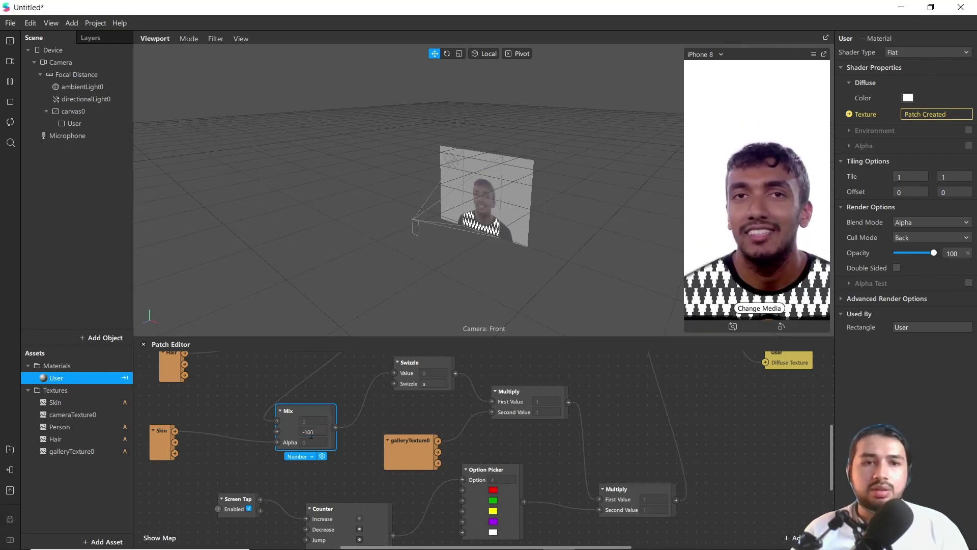